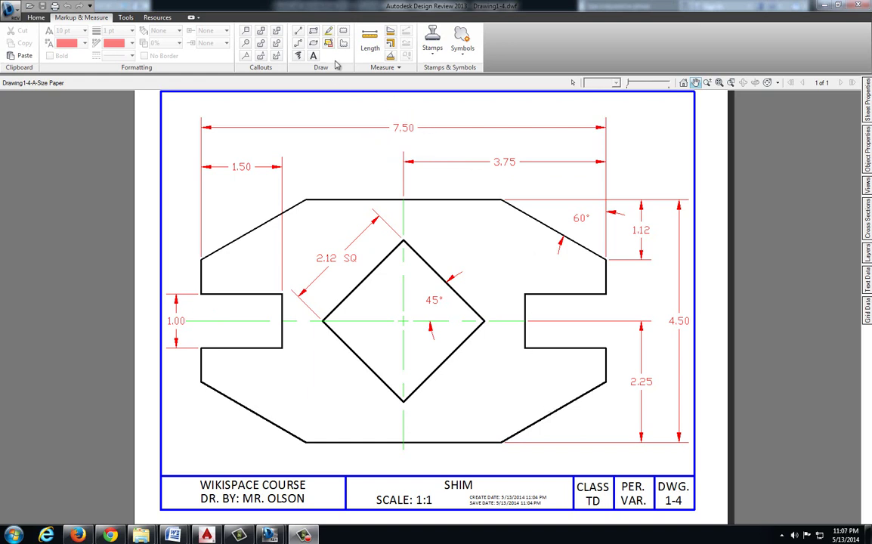
- Ring the 7.50 width and 4.50 height dimensions with the yellow Highlighter
click(328, 30)
drag(411, 118, 415, 111)
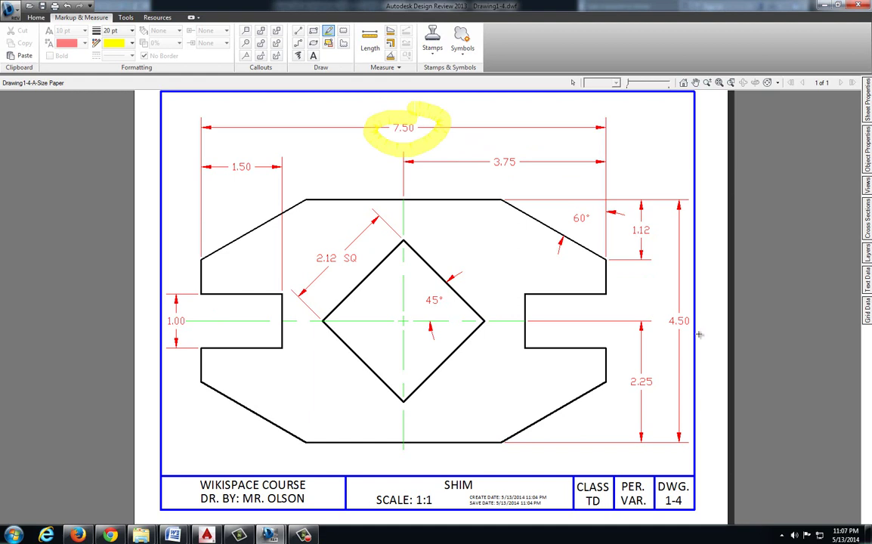
mouse_move(681, 349)
mouse_down()
mouse_move(721, 329)
mouse_move(634, 316)
mouse_move(681, 341)
mouse_up()
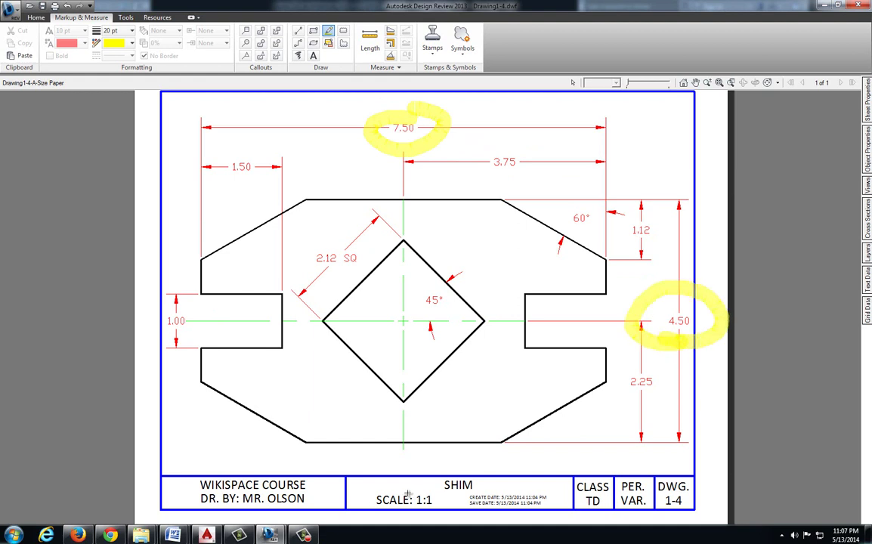
- Draw a 7.5 by 4.5 rectangle with LINE using lengths 7.5, 4.5, 7.5 and Close
click(206, 535)
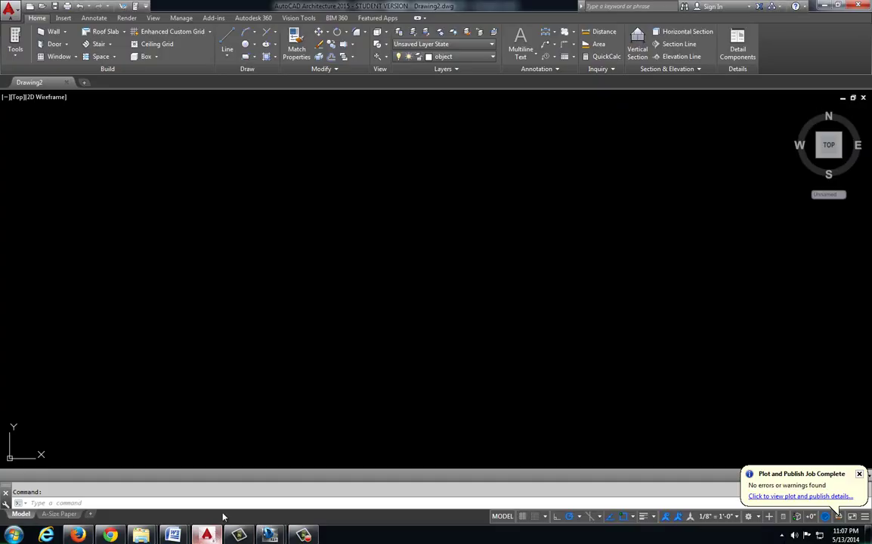
click(229, 55)
click(262, 241)
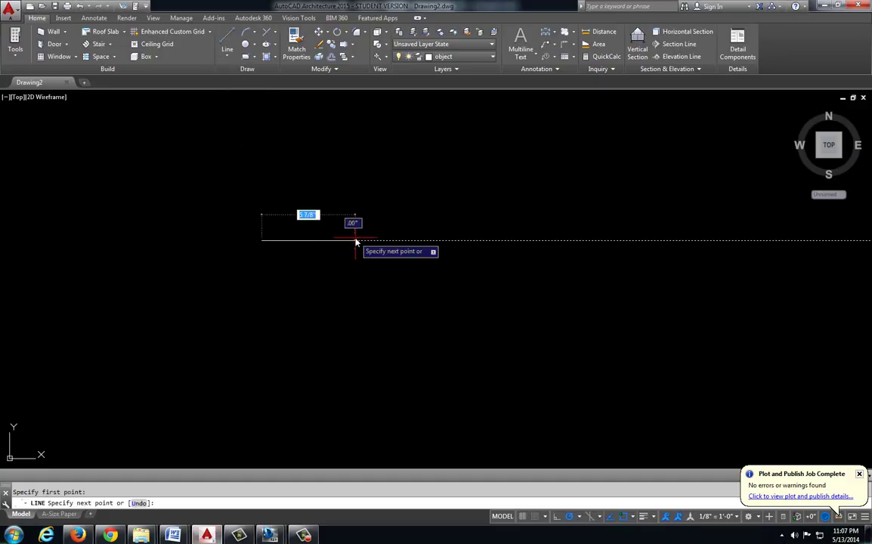
text(7.5)
key(Return)
text(4)
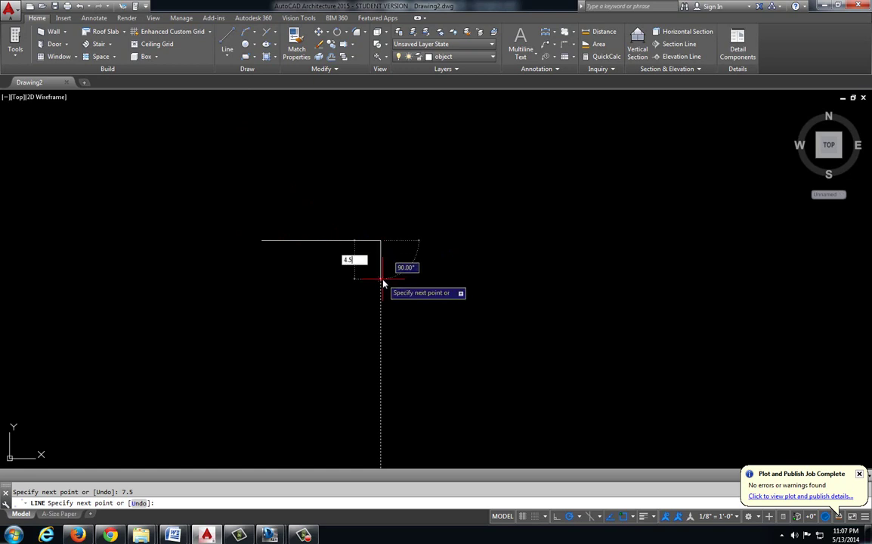
text(.5)
key(Return)
text(7.)
key(Return)
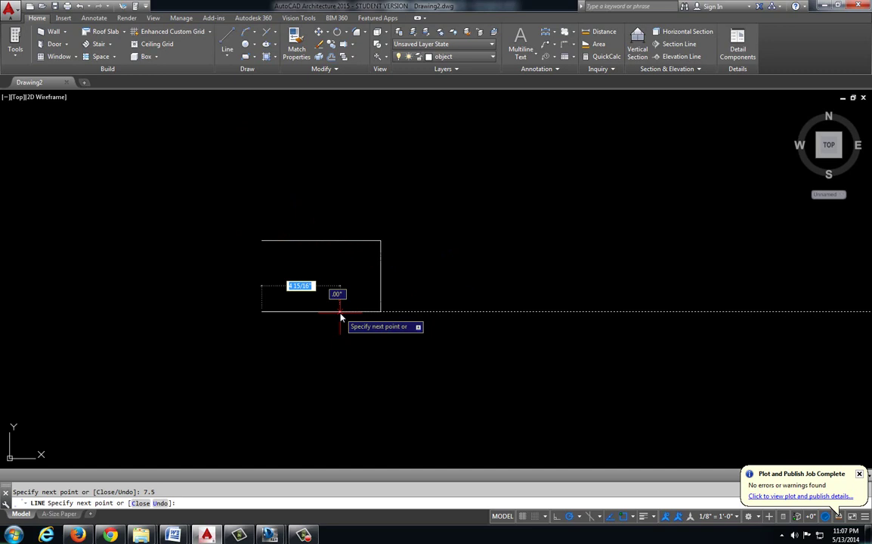
text(C)
key(Return)
- Draw horizontal and vertical centre lines joining opposite edge midpoints
scroll(319, 292, up, 4)
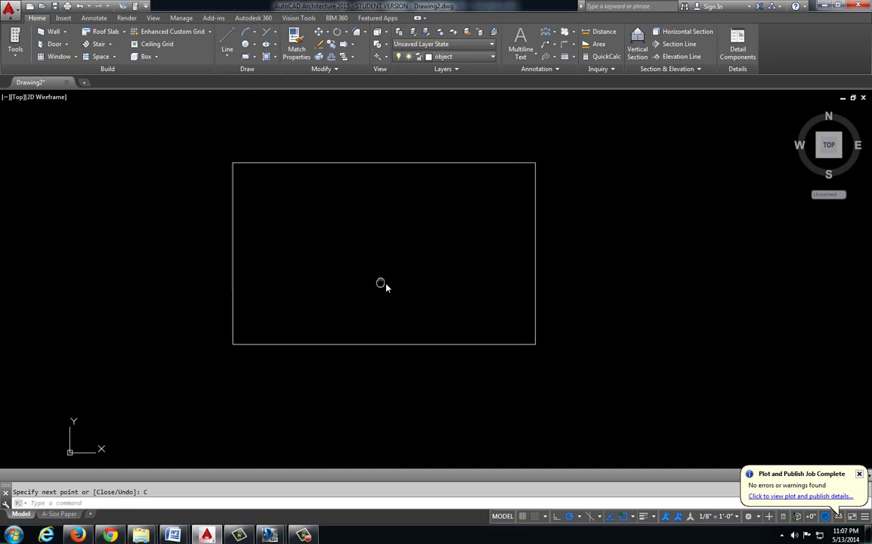
middle_drag(389, 286, 409, 294)
click(227, 41)
click(263, 263)
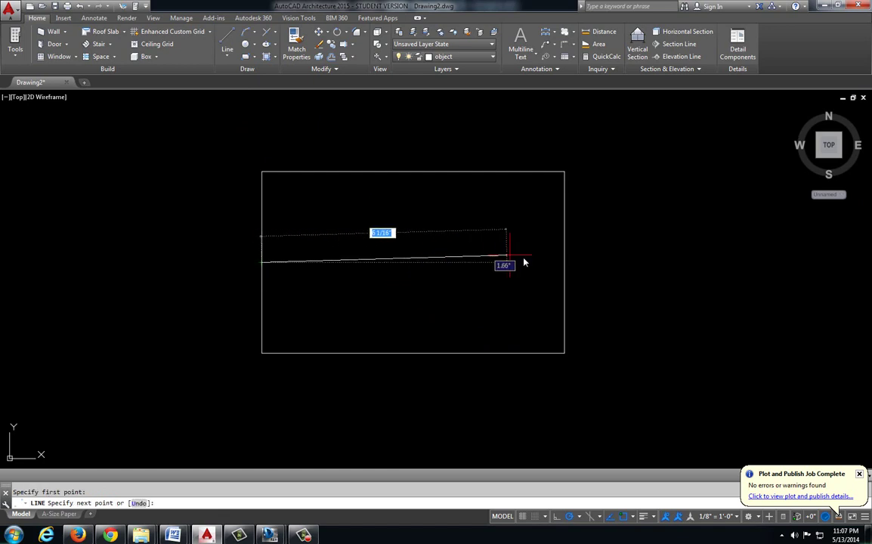
click(565, 263)
key(Return)
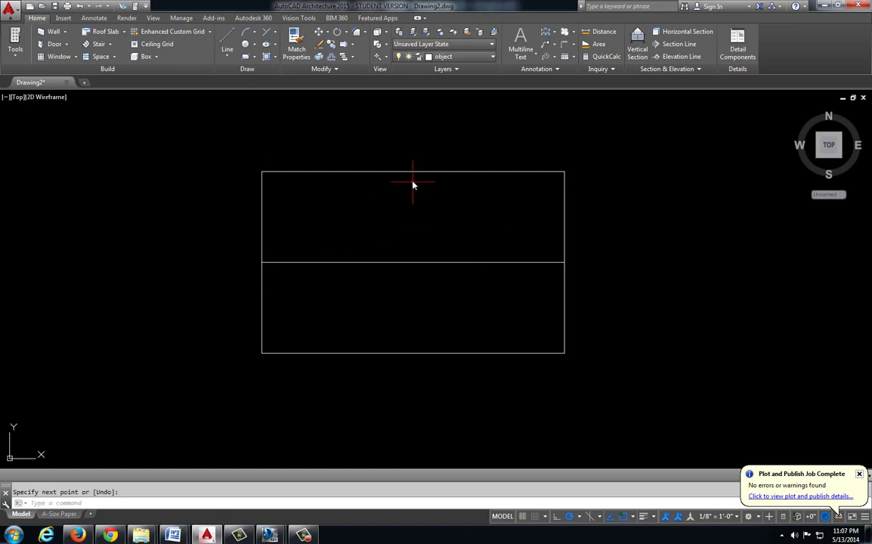
key(Return)
click(413, 172)
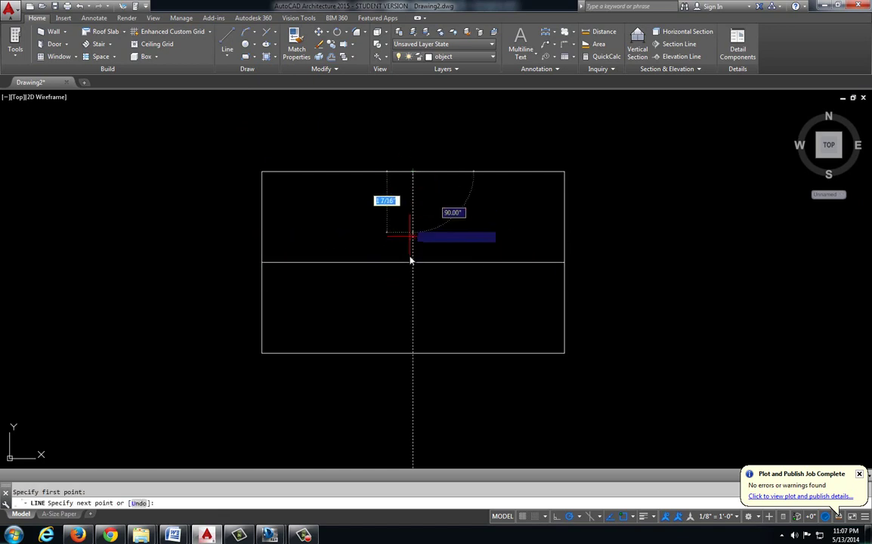
click(413, 353)
key(Return)
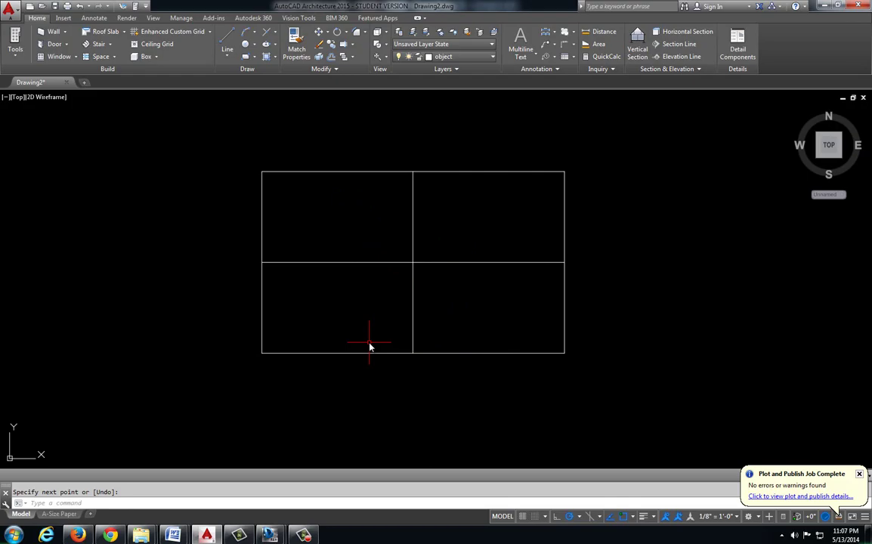
key(alt+Tab)
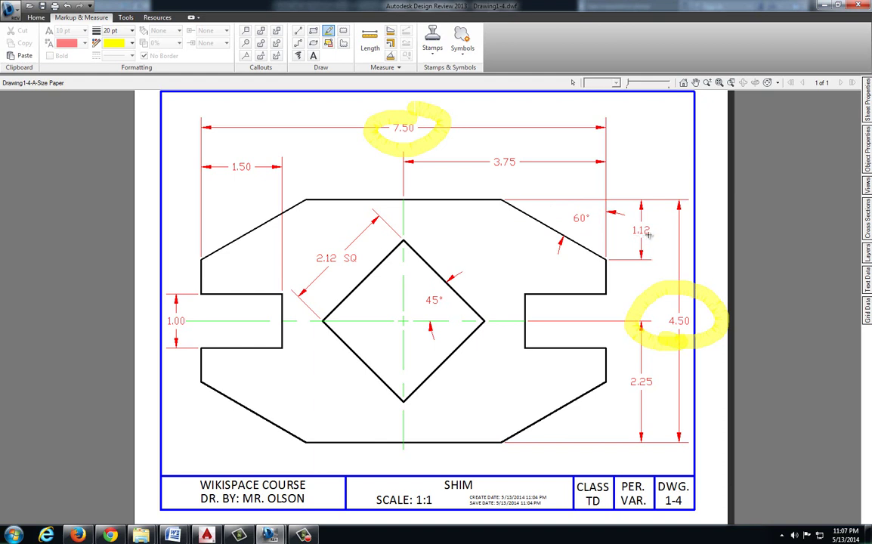
- Trace the 60° angled top-right edge and its 1.12 drop in yellow
click(606, 259)
mouse_move(605, 259)
mouse_down()
mouse_move(502, 201)
mouse_move(604, 241)
mouse_move(605, 180)
mouse_up()
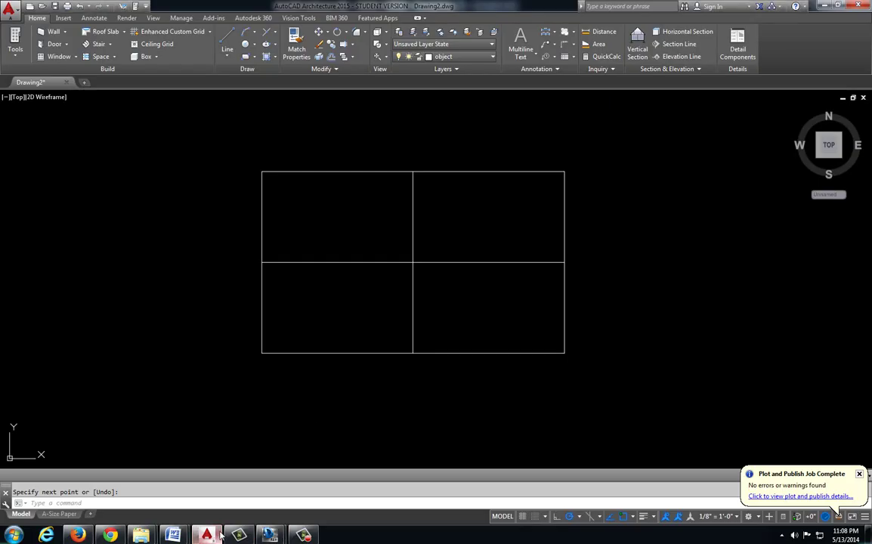
click(206, 535)
- Draw a 150° line from 1.12 below the top-right corner, extending past the top edge
click(227, 43)
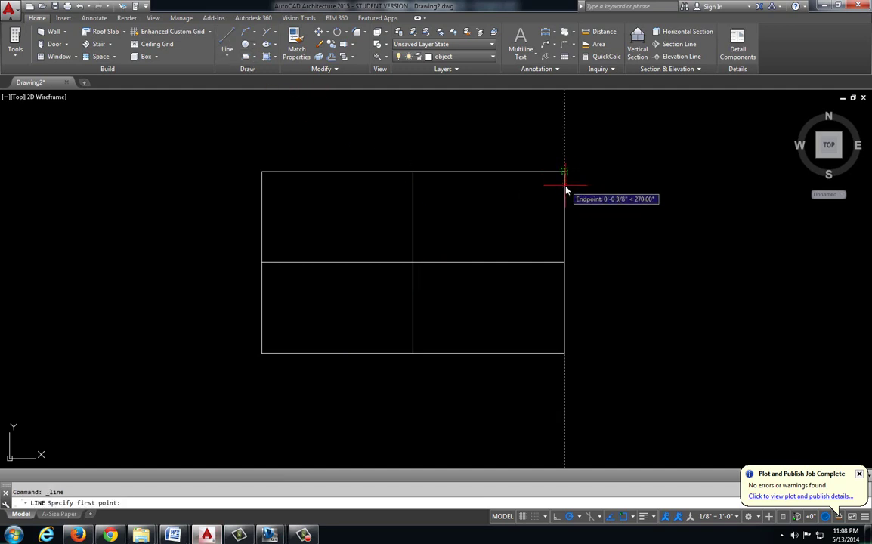
text(1.12)
key(Return)
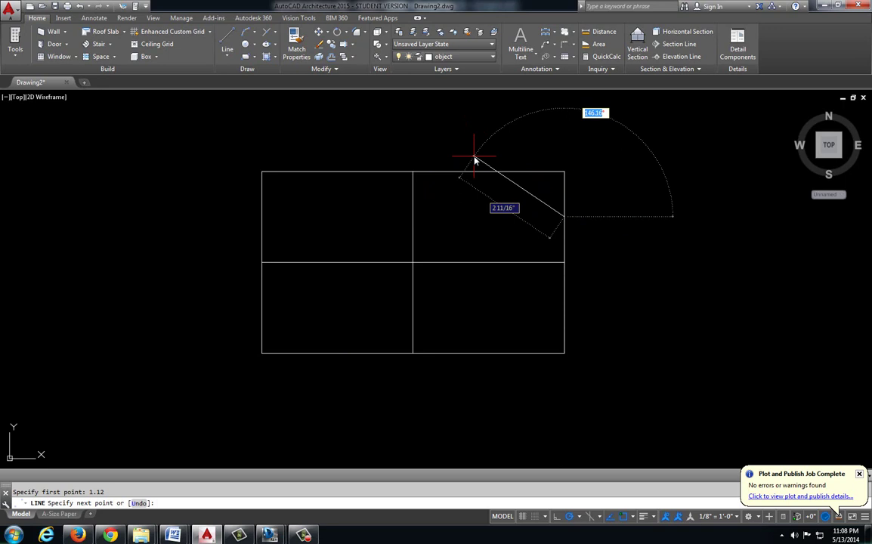
text(150)
key(Tab)
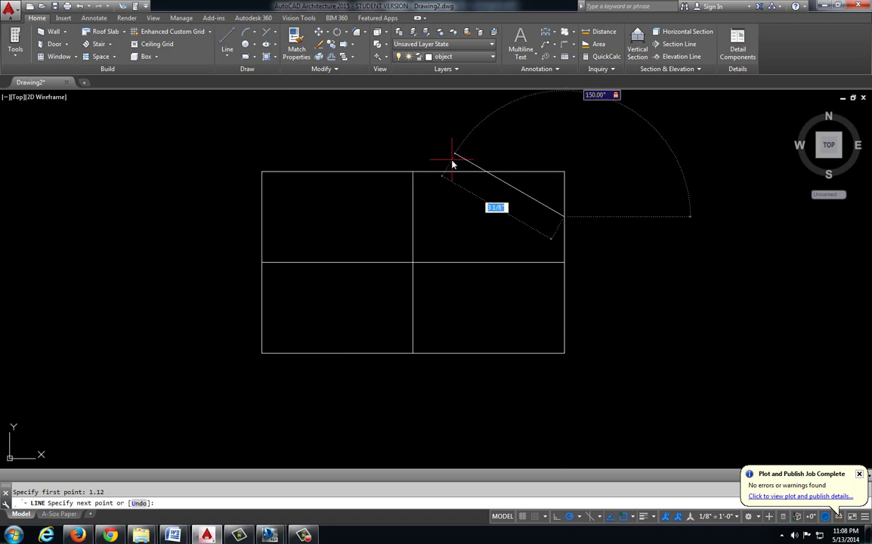
click(460, 161)
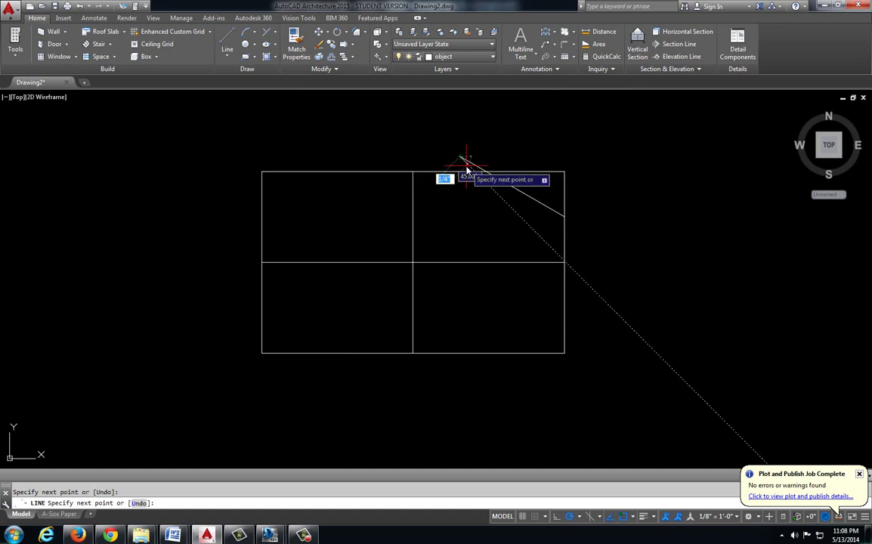
key(Escape)
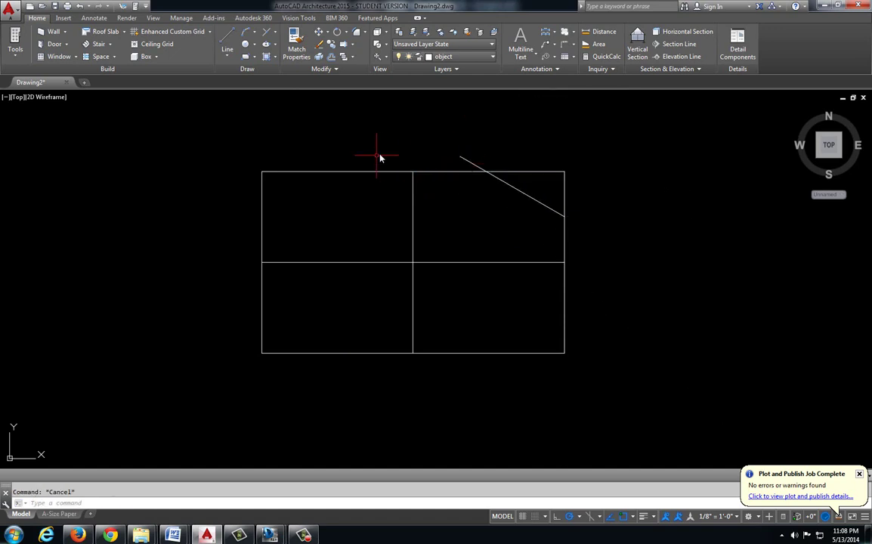
- Trim the diagonal's stub above the top edge and the top edge's excess right part
click(352, 47)
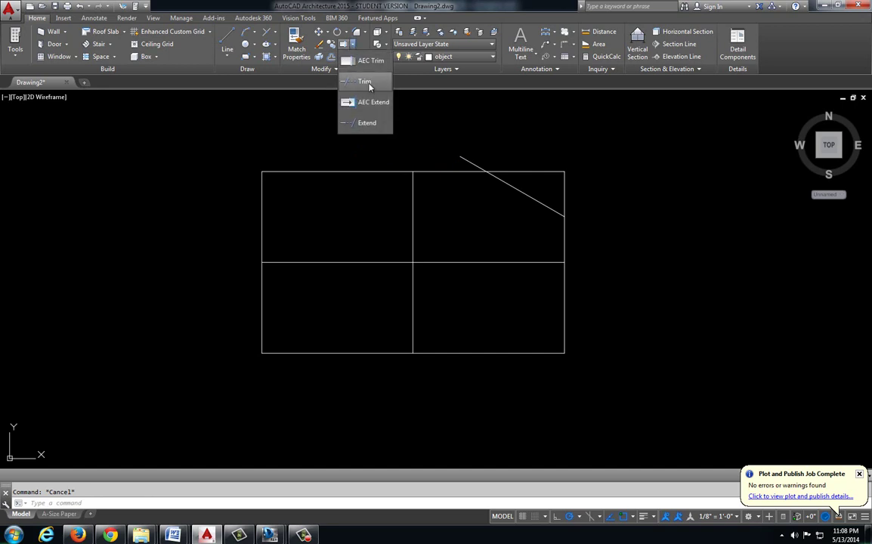
click(365, 81)
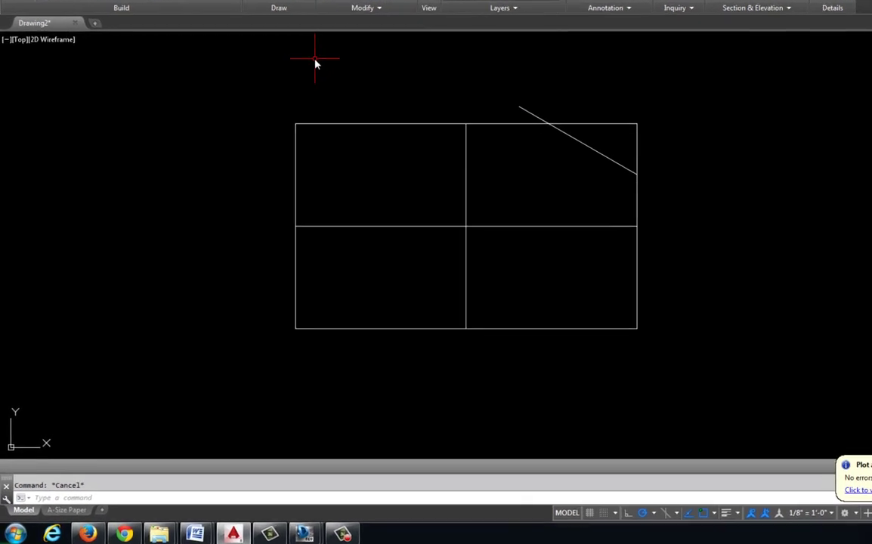
text(TRIM)
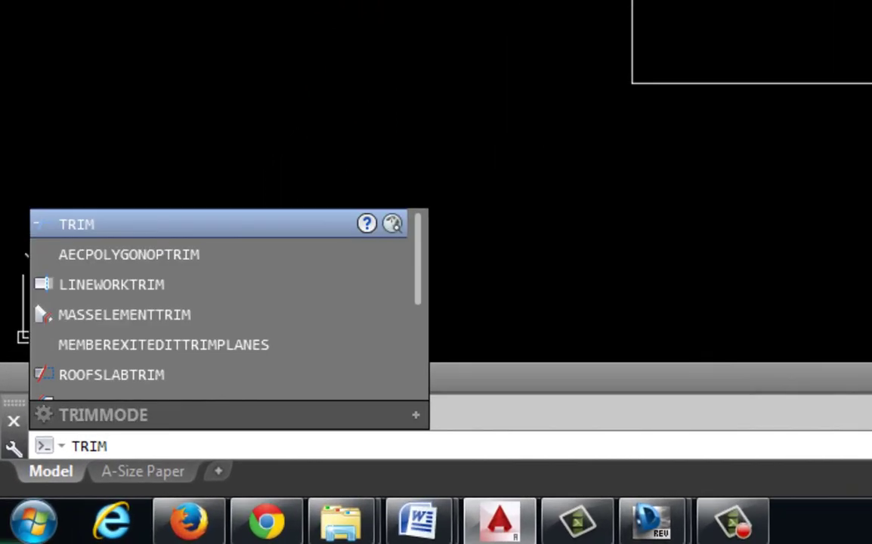
key(Return)
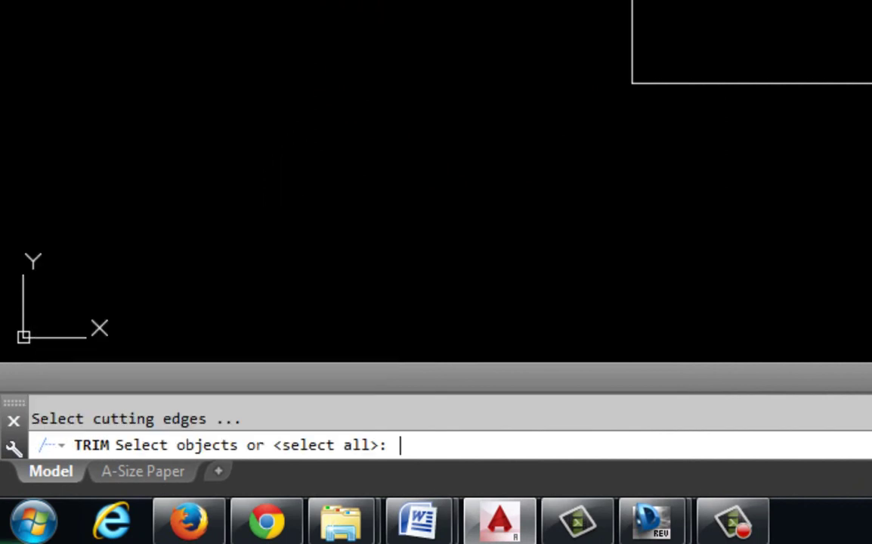
key(Return)
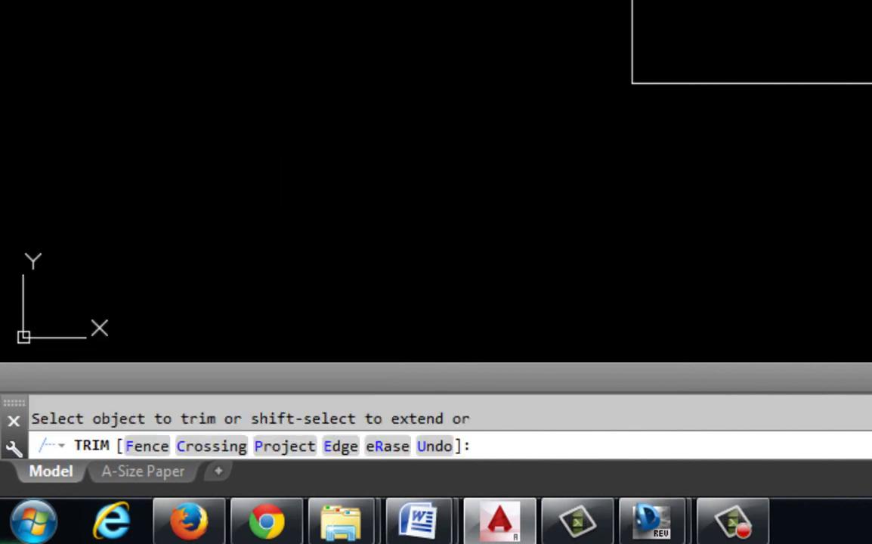
key(Escape)
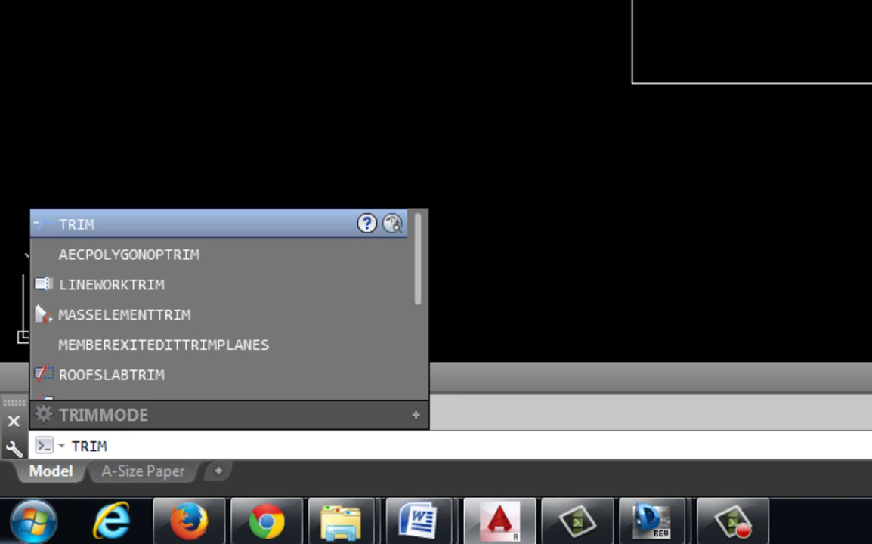
key(Return)
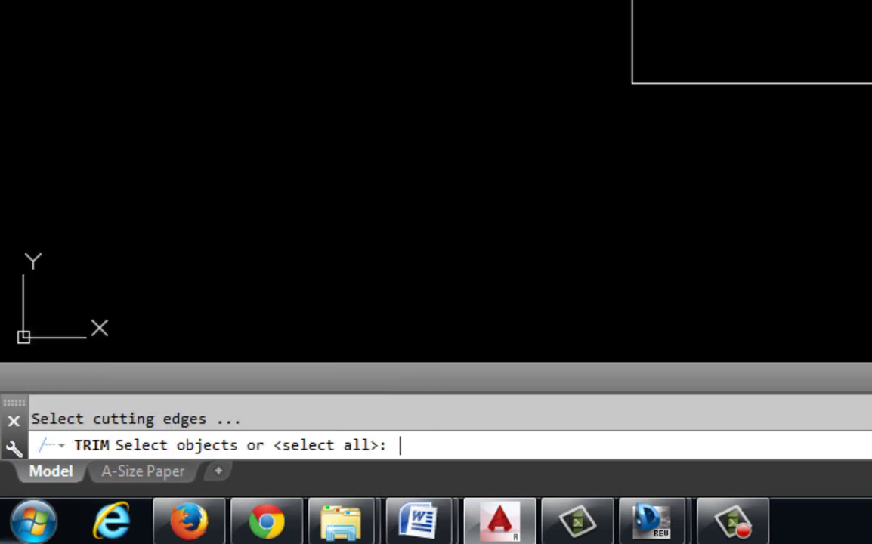
key(Return)
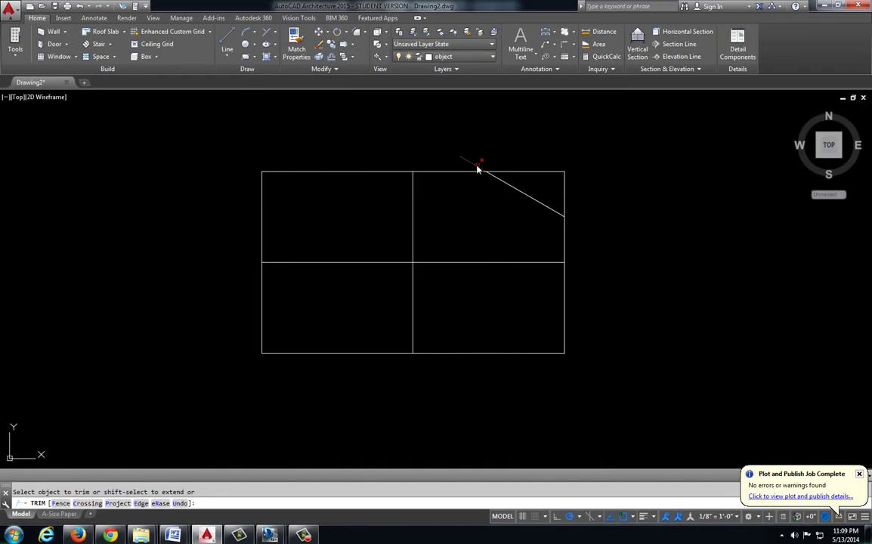
click(477, 168)
click(504, 172)
key(Escape)
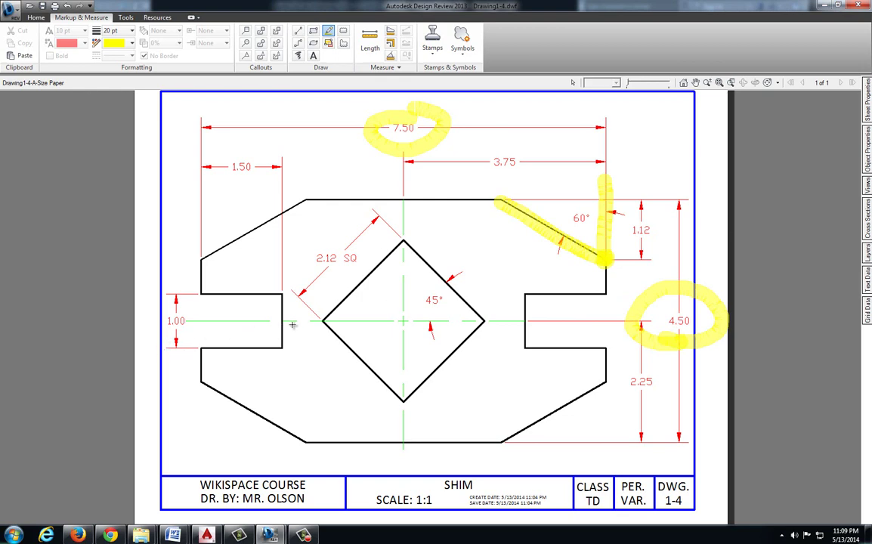
- Highlight the 1.00 centreline and circle the 1.00 notch dimension in yellow
drag(343, 322, 187, 322)
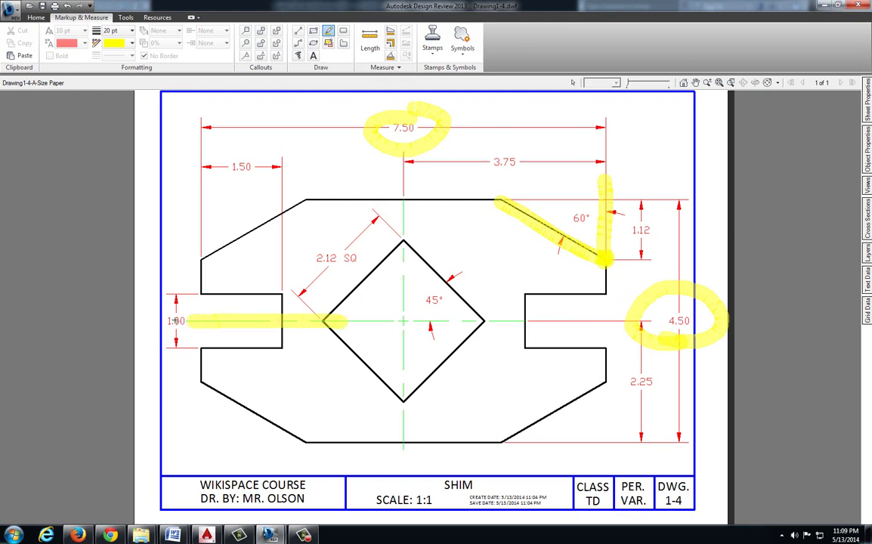
mouse_move(175, 282)
mouse_down()
mouse_move(146, 334)
mouse_move(178, 362)
mouse_move(204, 316)
mouse_move(160, 276)
mouse_up()
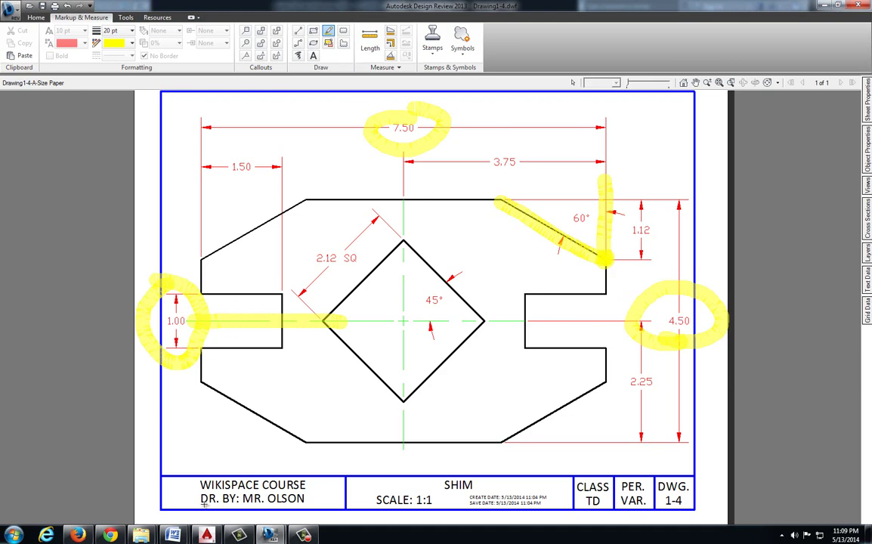
click(206, 536)
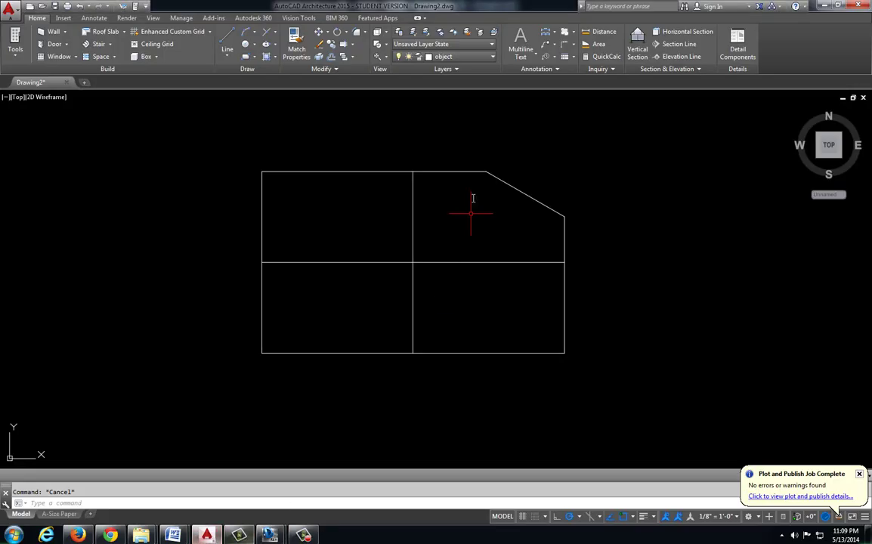
- Draw the notch's two sides at 0.5 and 1.50 offsets, ringing 1.50 on the reference
click(226, 39)
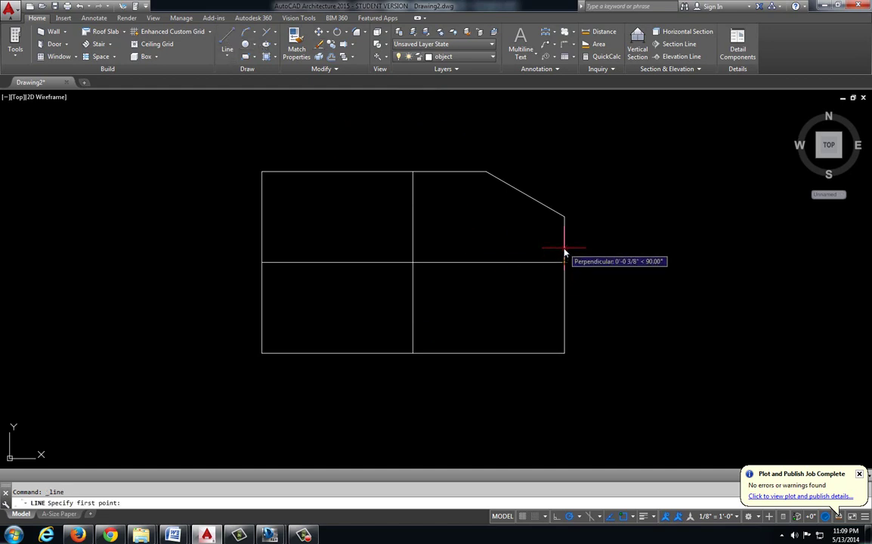
text(.5)
key(Return)
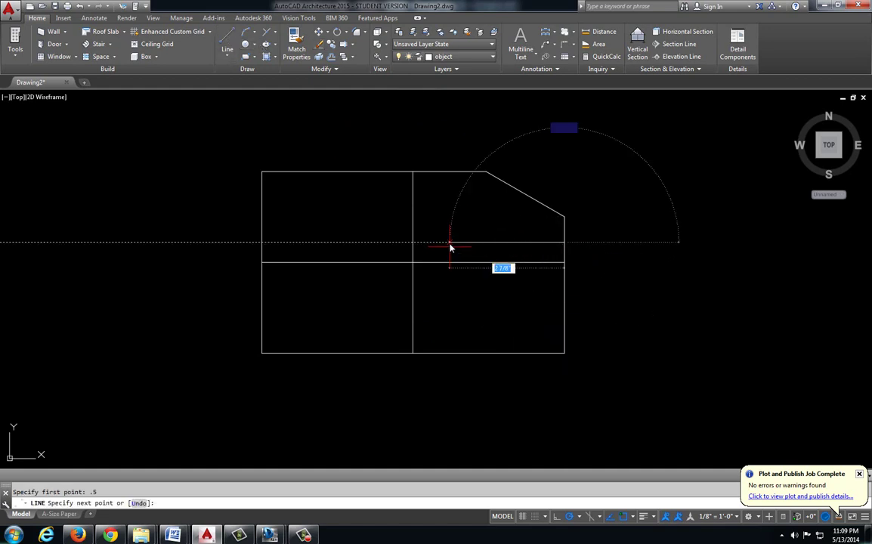
click(462, 245)
key(Escape)
key(alt+Tab)
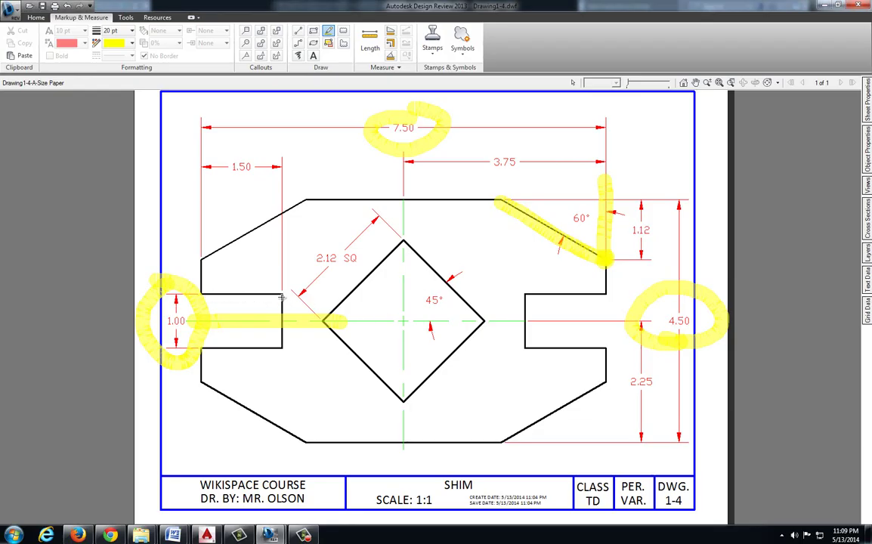
mouse_move(205, 167)
mouse_down()
mouse_move(216, 169)
mouse_move(227, 136)
mouse_move(220, 165)
mouse_up()
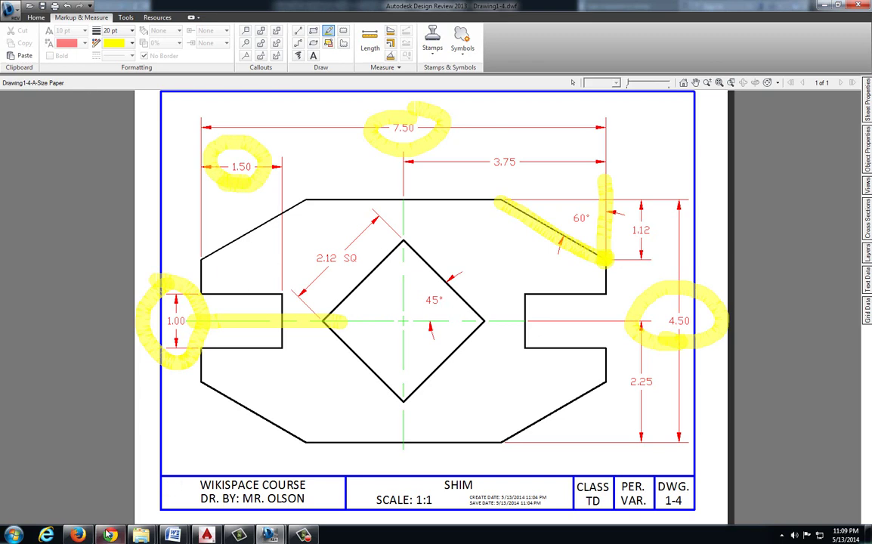
click(206, 535)
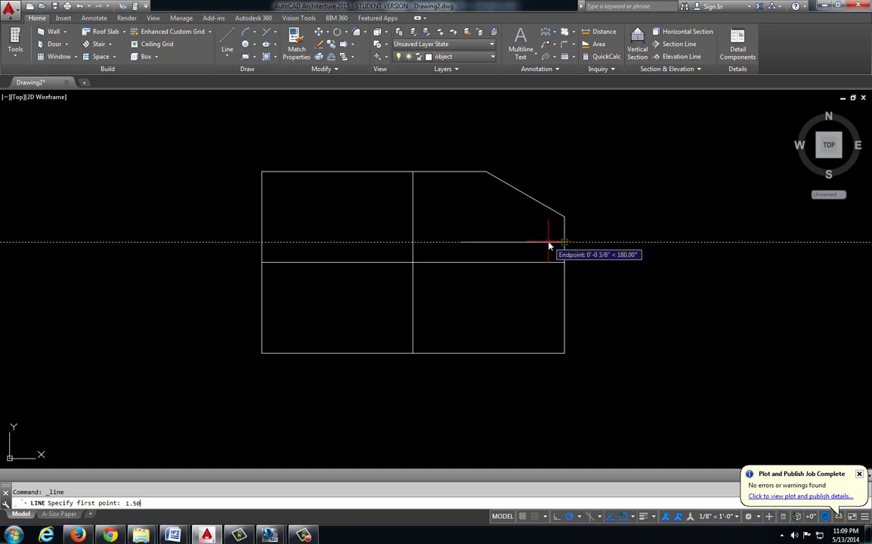
key(Return)
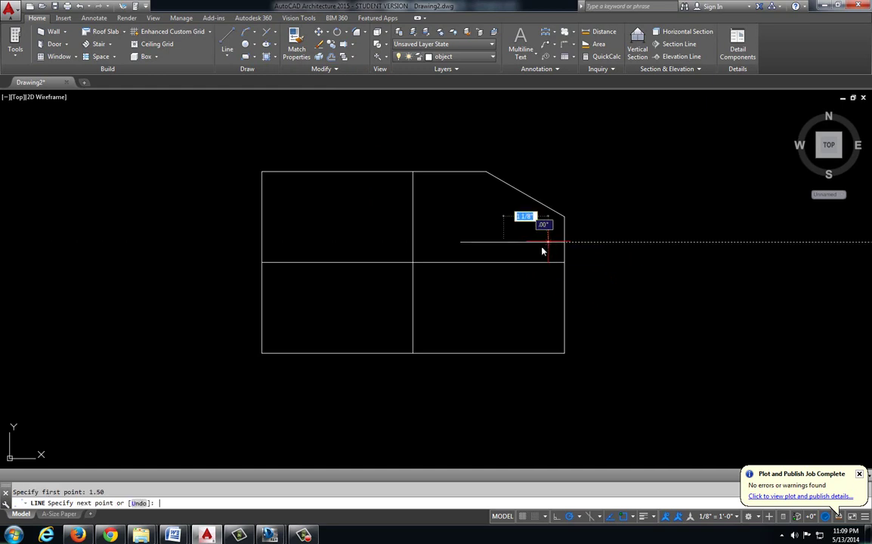
click(504, 267)
key(Escape)
- Trim the leftover horizontal stub and the middle line across the notch opening
text(tr)
key(Return)
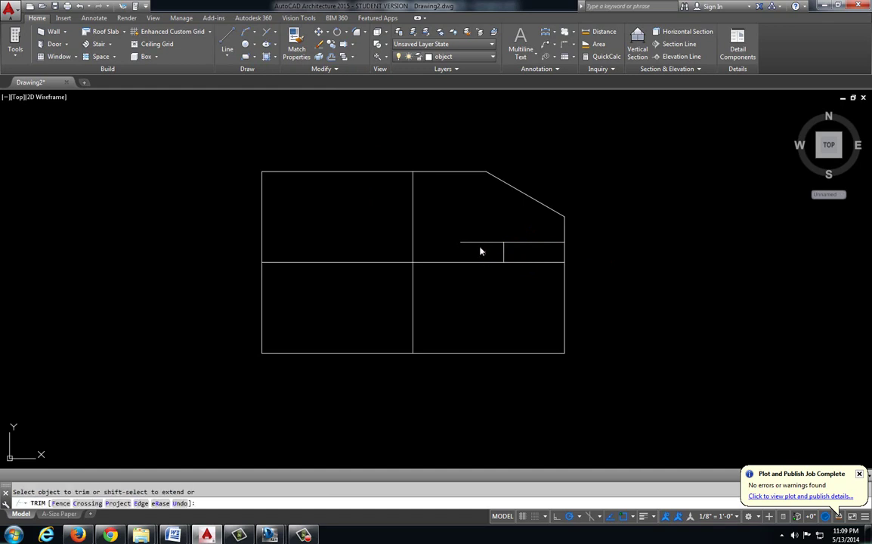
click(477, 242)
click(530, 263)
key(Escape)
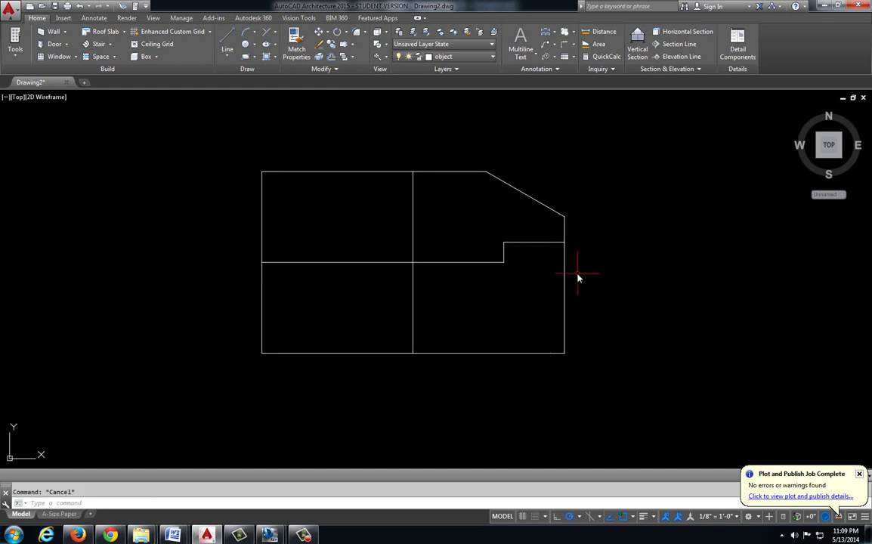
key(alt+Tab)
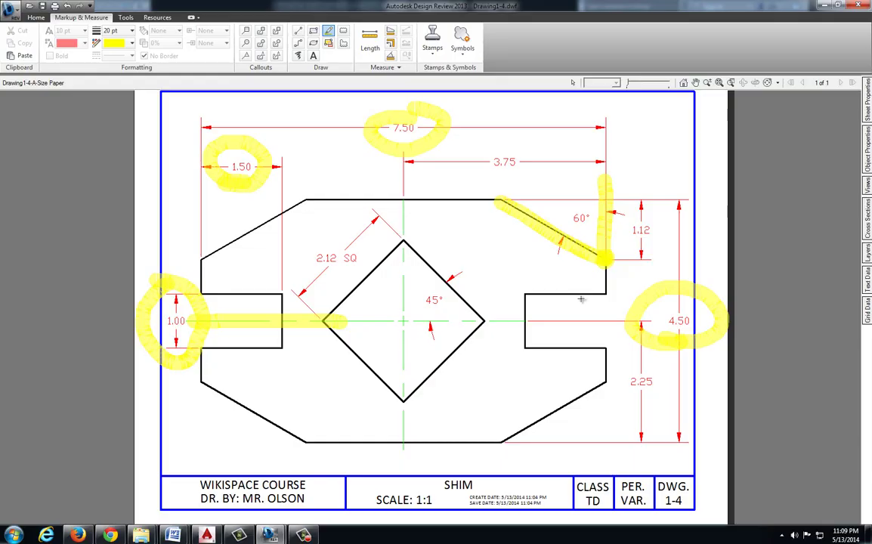
- Window-select and delete every yellow highlight, then close the Markups panels
key(Escape)
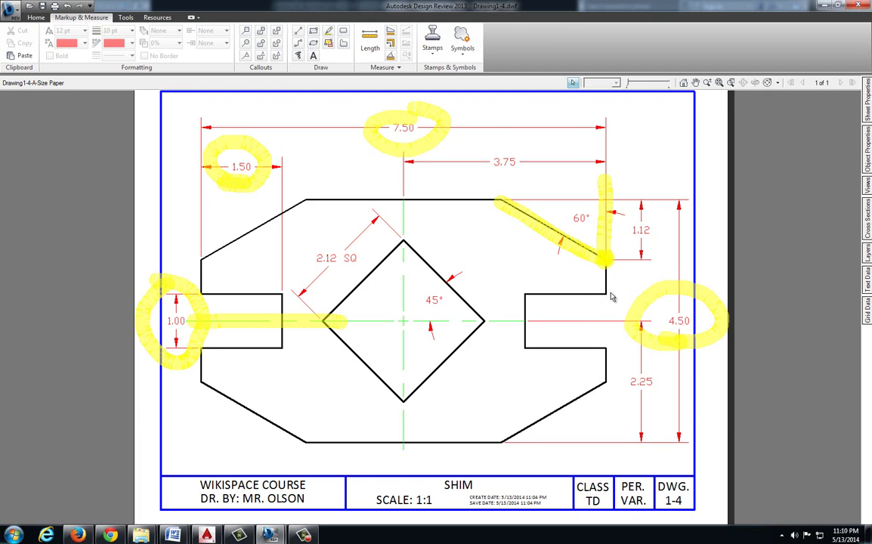
click(340, 325)
click(344, 342)
scroll(362, 326, down, 1)
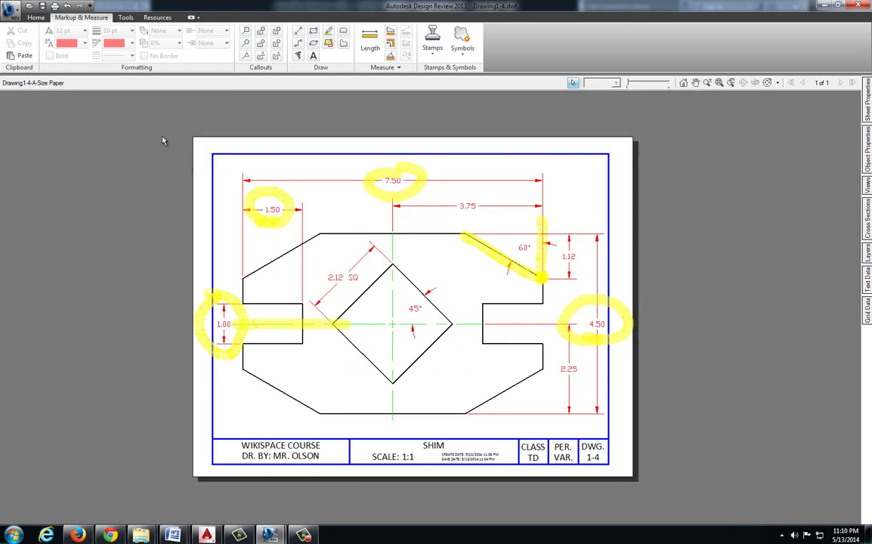
mouse_move(159, 134)
mouse_down()
mouse_move(673, 403)
mouse_move(693, 435)
mouse_up()
key(Delete)
click(158, 81)
click(158, 81)
scroll(390, 272, up, 5)
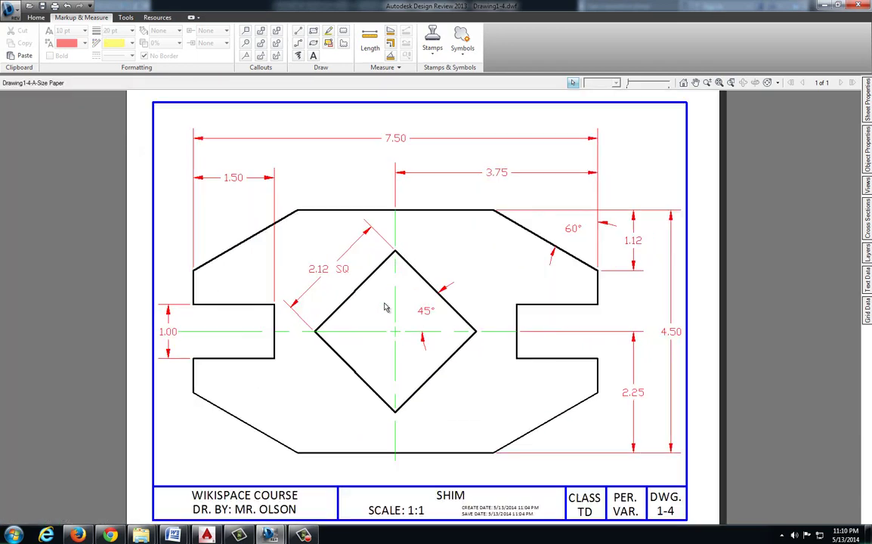
- Draw a blue markup line from the diamond's left corner to its top corner
middle_drag(340, 242, 366, 255)
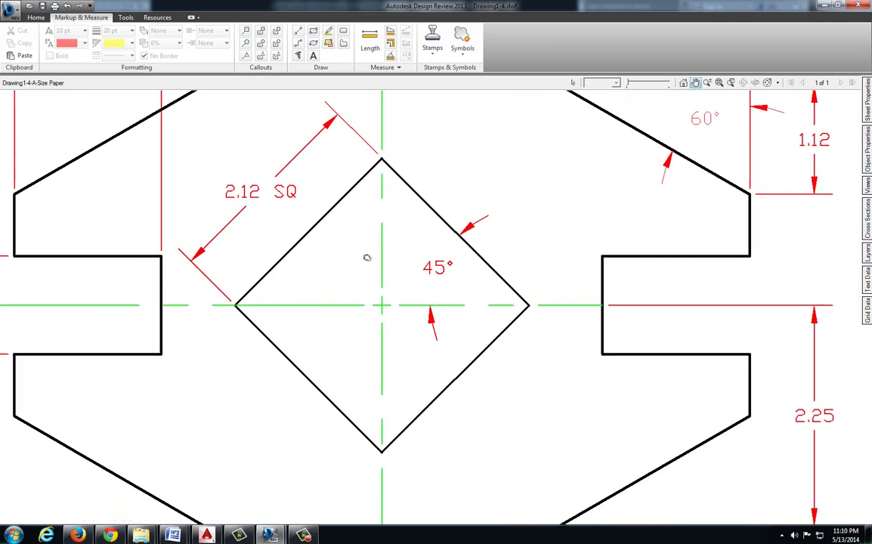
click(298, 32)
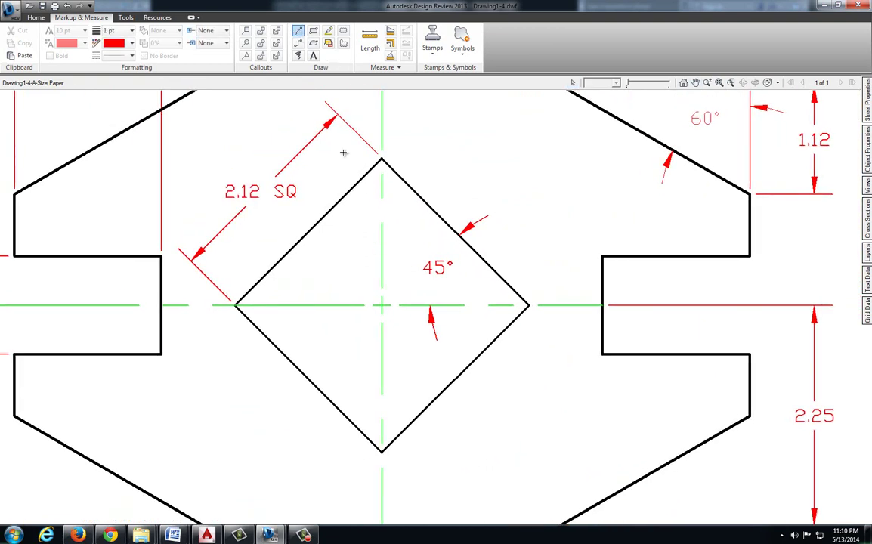
click(131, 43)
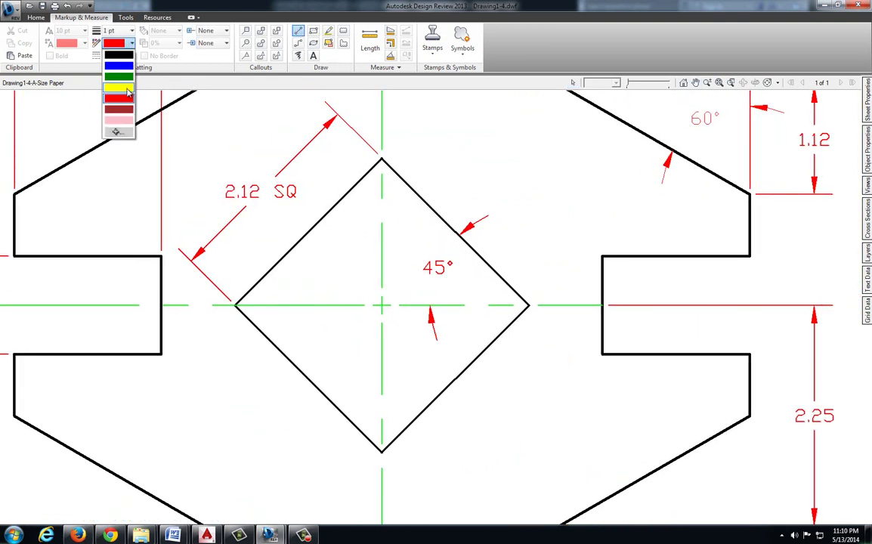
click(115, 65)
click(236, 305)
click(382, 159)
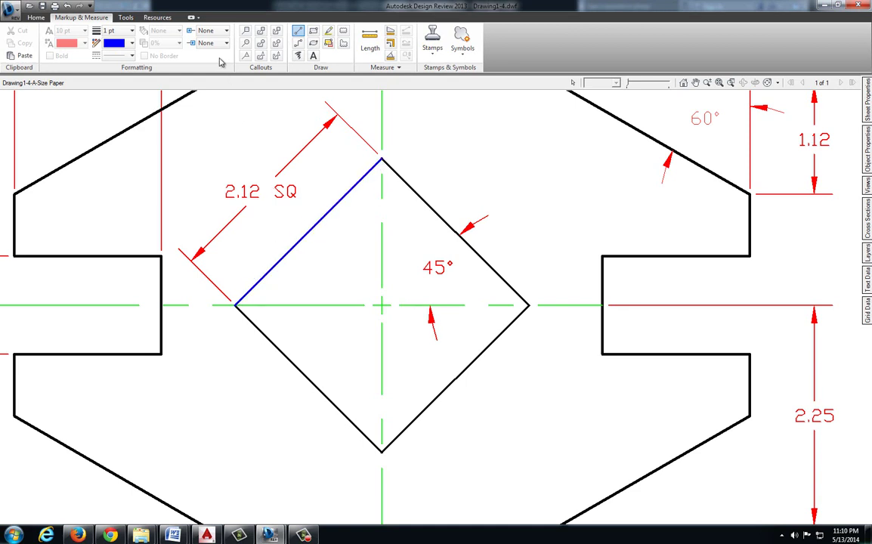
- Set the line weight to 6 pt and trace the diamond's remaining edges
click(131, 30)
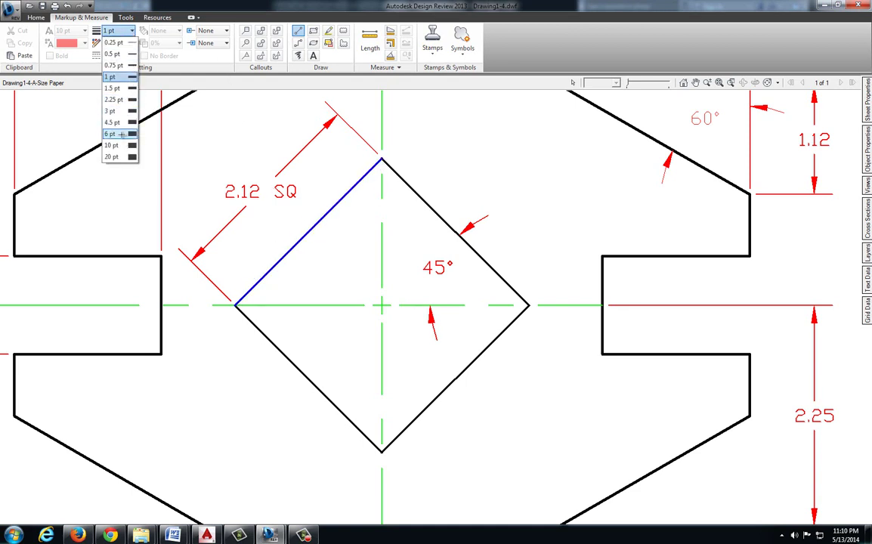
click(125, 135)
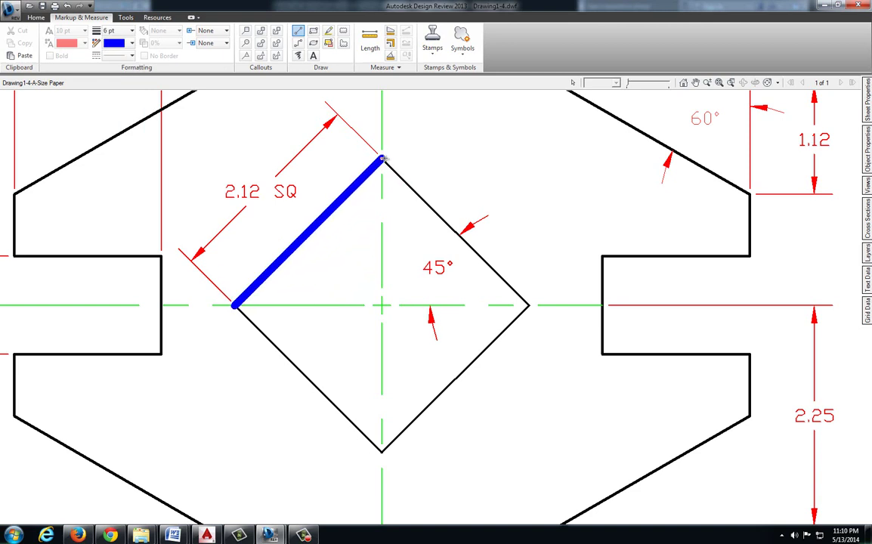
click(382, 159)
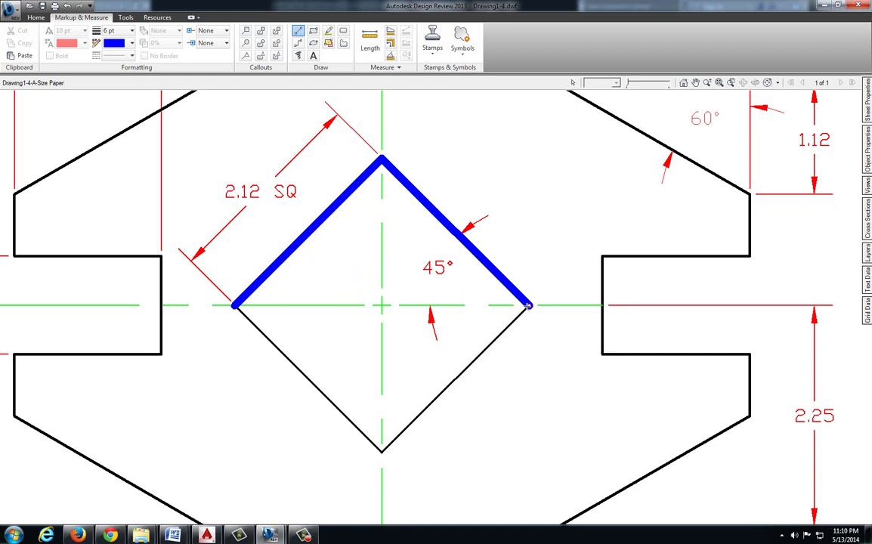
click(530, 306)
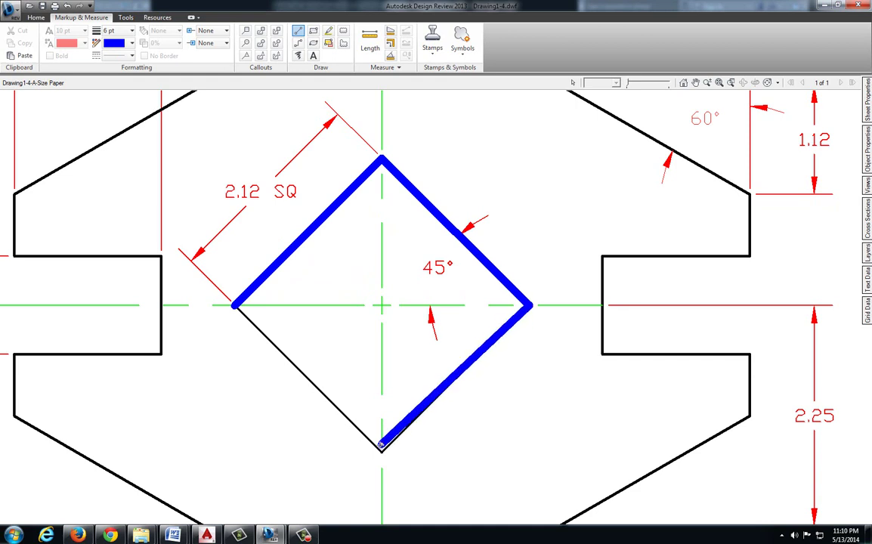
click(382, 452)
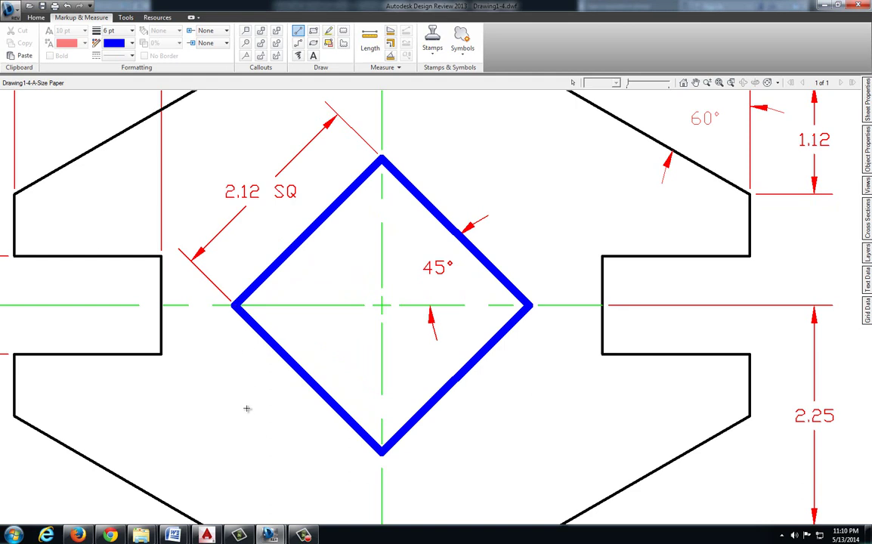
click(382, 305)
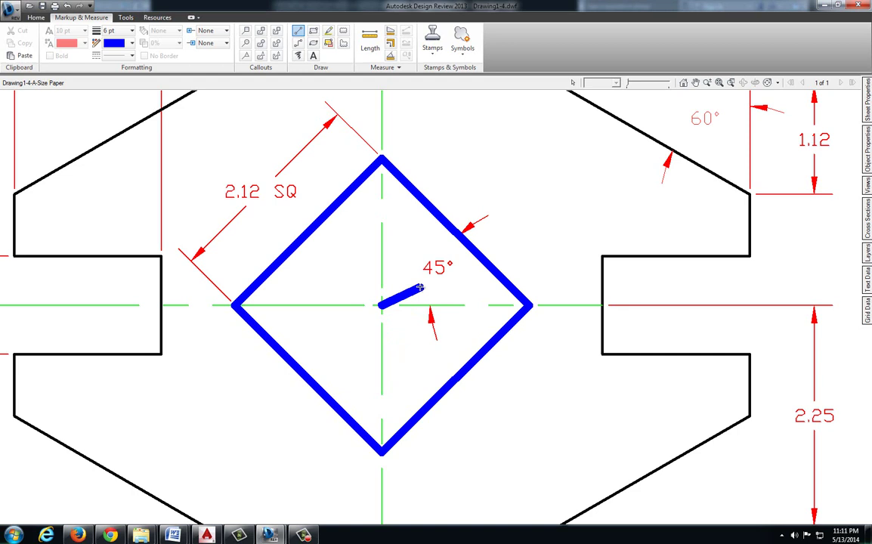
key(Escape)
- Zoom in on the AutoCAD quarter outline to inspect it, then return to Design Review
key(alt+Tab)
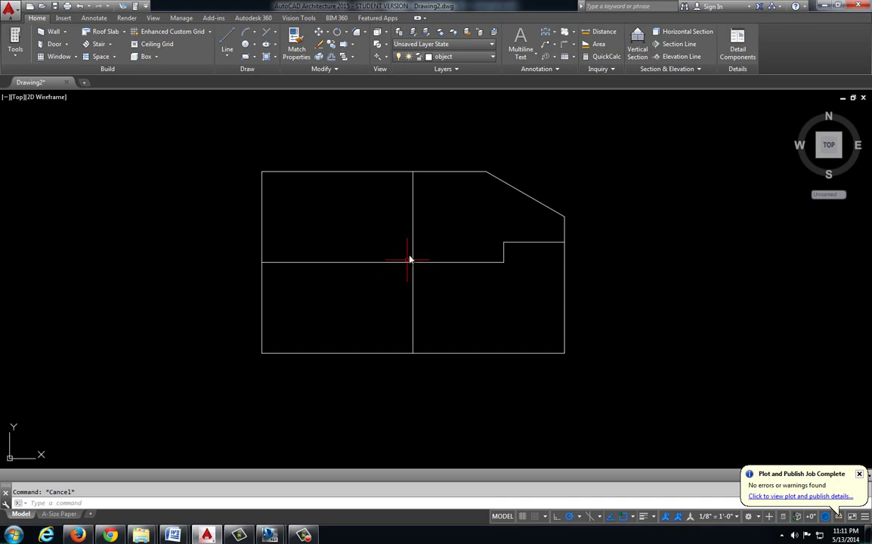
scroll(408, 264, up, 2)
key(alt+Tab)
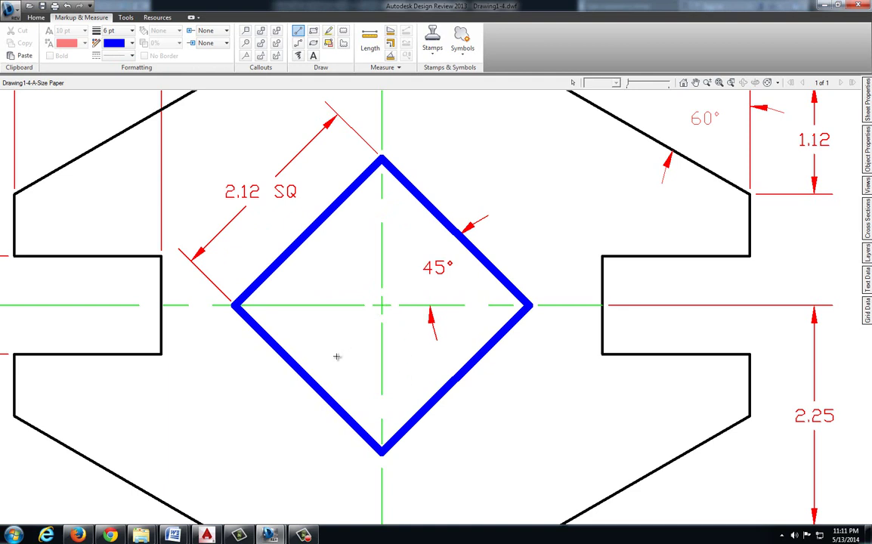
- Quarter the diamond with two blue lines and highlight its centre-to-upper-left half-line in yellow
mouse_move(308, 377)
mouse_down()
mouse_move(442, 261)
mouse_move(458, 235)
mouse_up()
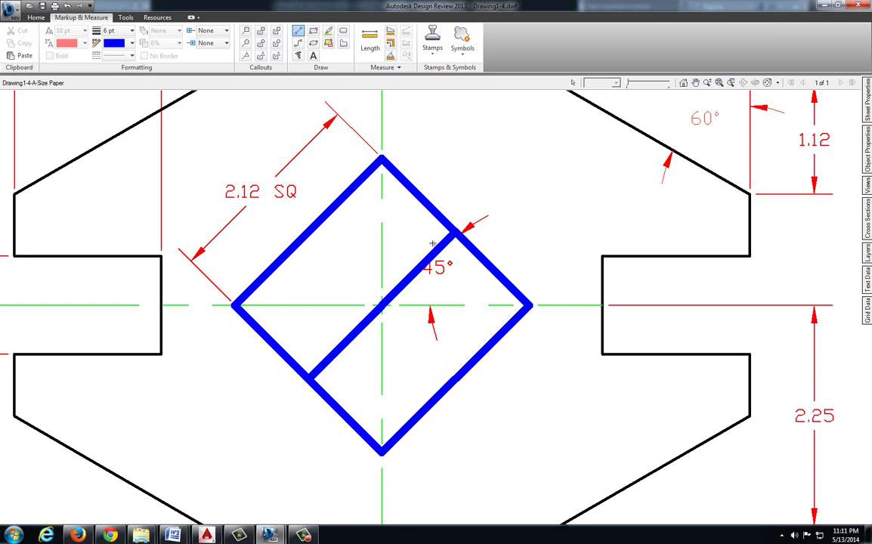
drag(454, 379, 313, 231)
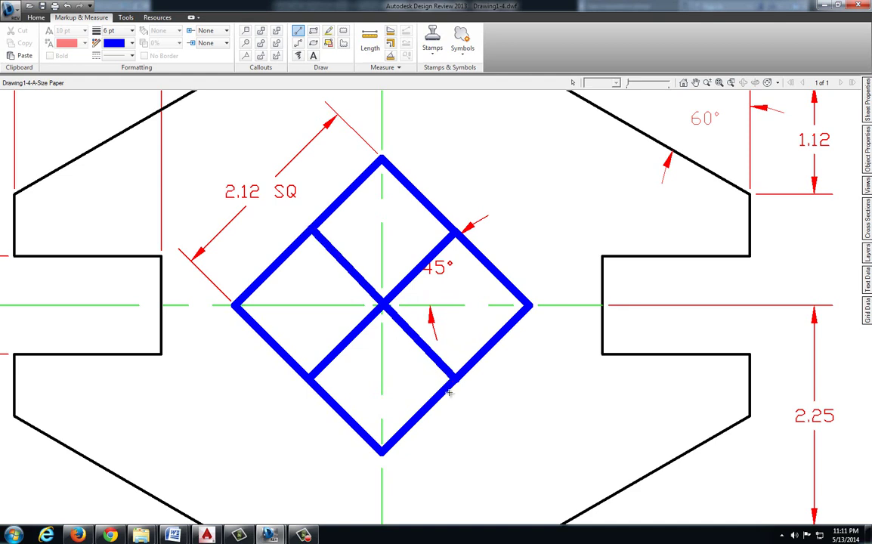
click(329, 31)
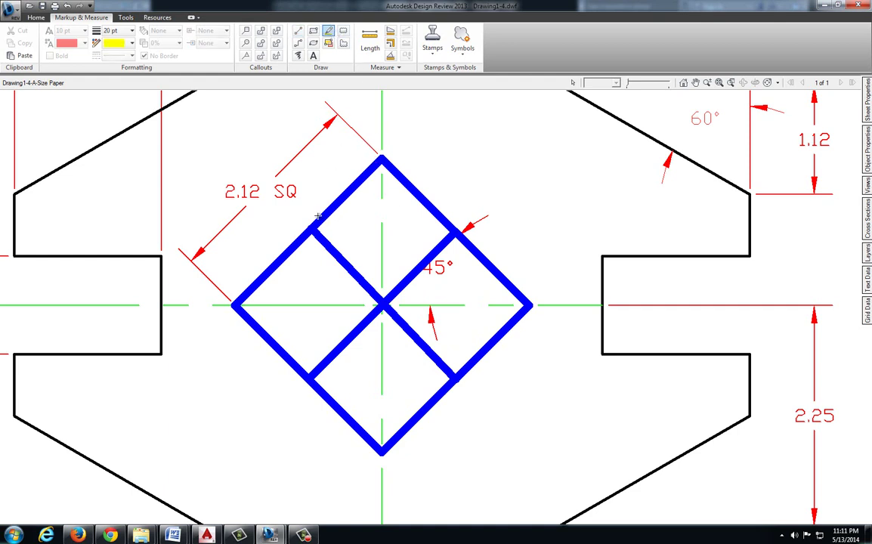
mouse_move(306, 218)
mouse_down()
mouse_move(318, 255)
mouse_move(375, 307)
mouse_move(386, 295)
mouse_move(374, 270)
mouse_move(320, 219)
mouse_up()
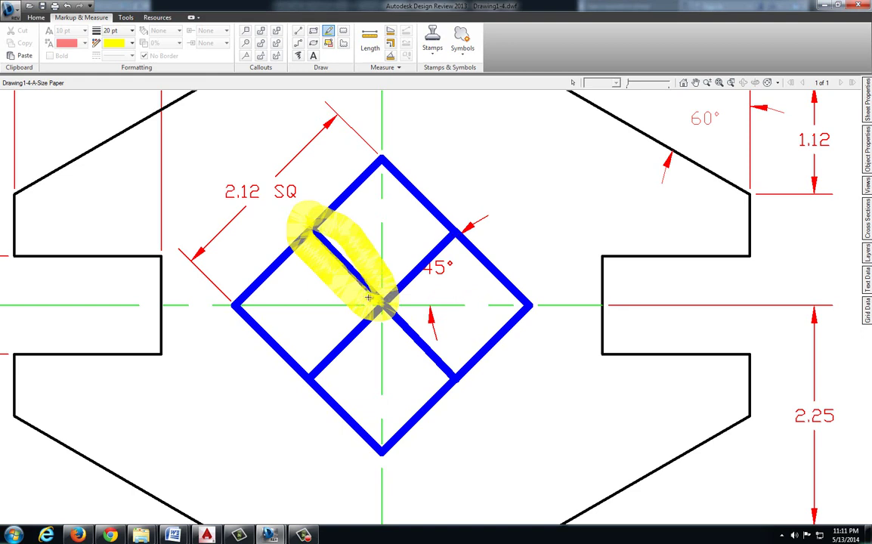
key(ctrl+z)
drag(383, 306, 315, 234)
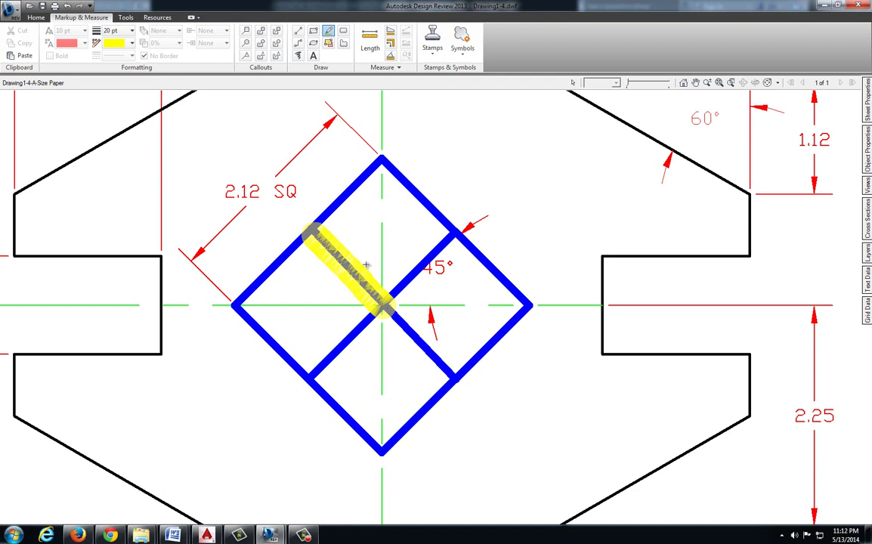
- Ring both ends of the yellow highlight with red ellipses
click(313, 43)
drag(298, 218, 328, 248)
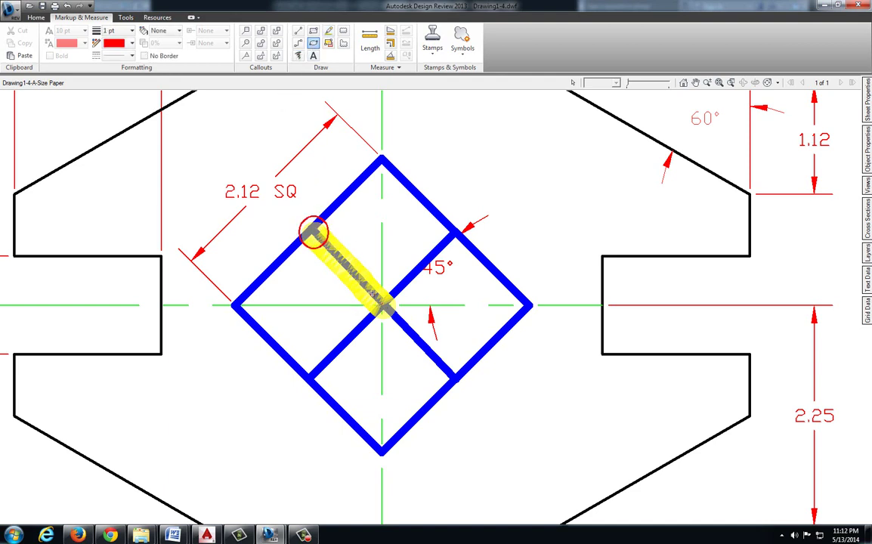
drag(372, 293, 392, 320)
- Draw a 1.06-long line at 45° from the outline's central intersection
key(alt+Tab)
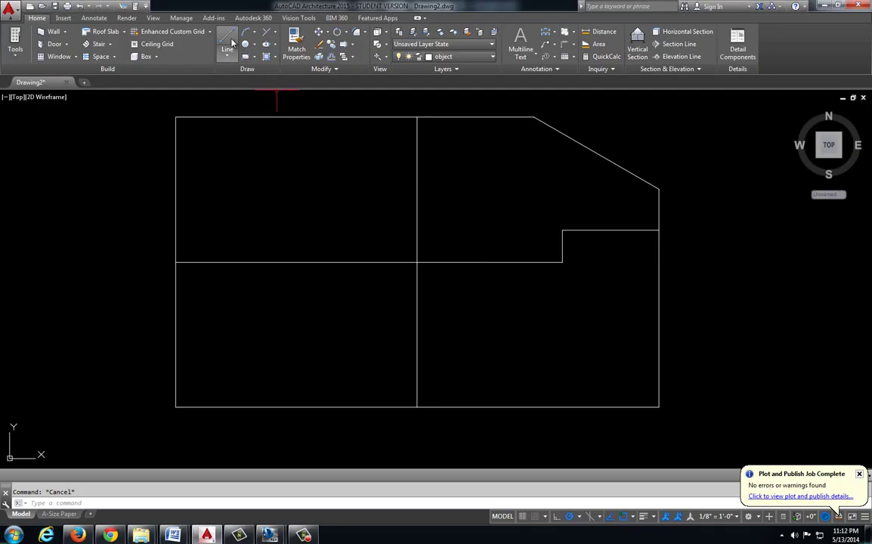
click(228, 39)
scroll(409, 261, up, 2)
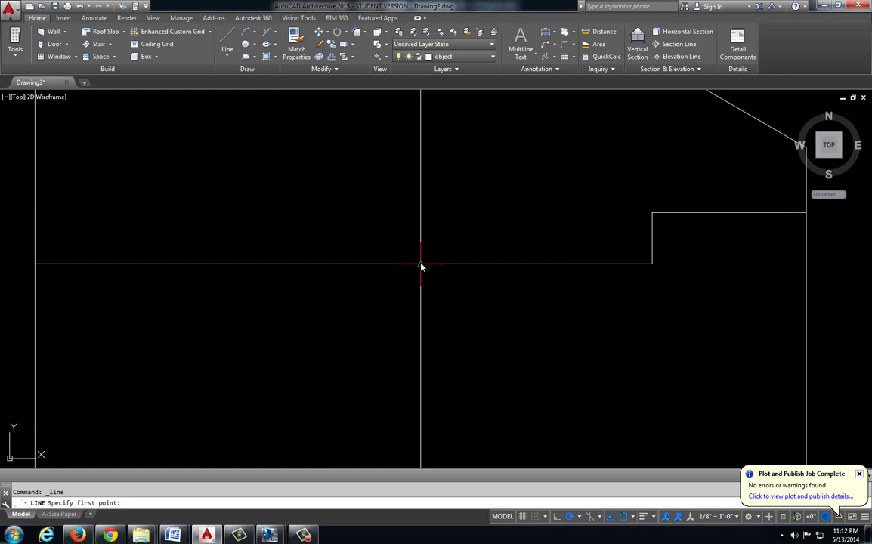
click(422, 264)
scroll(430, 255, down, 2)
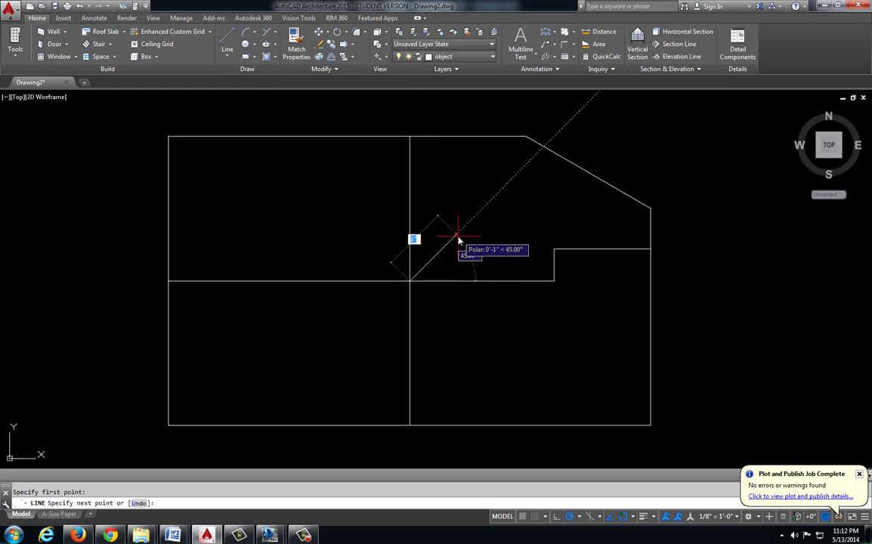
text(1.06)
key(Return)
key(Escape)
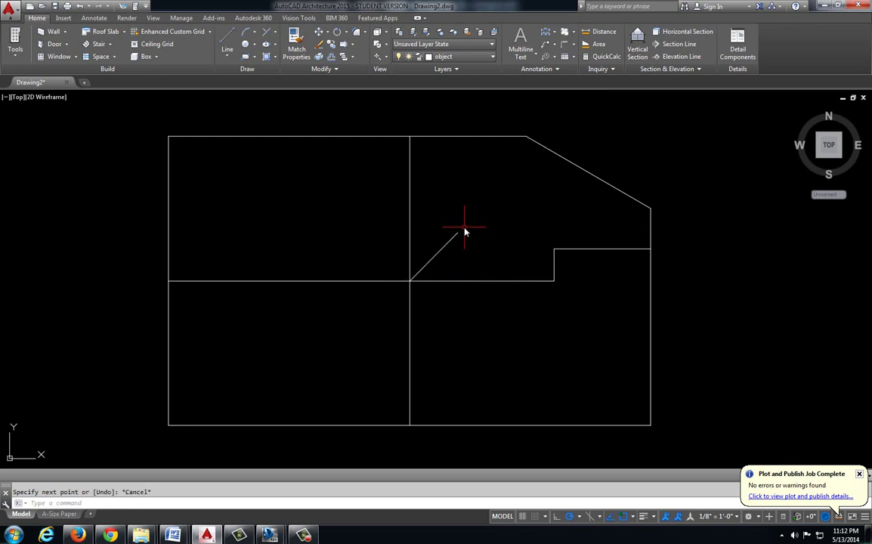
key(alt+Tab)
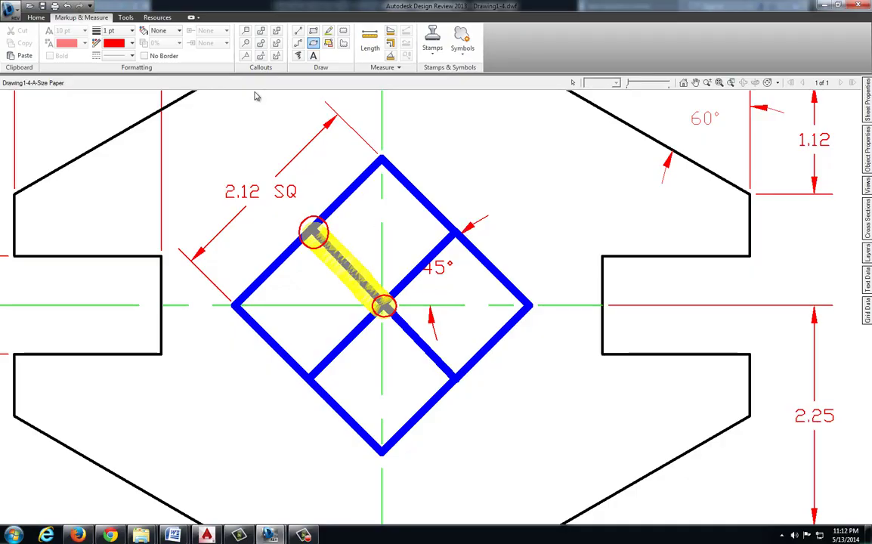
- Highlight in yellow the centre-to-right line and both upper sides of the diamond
click(298, 30)
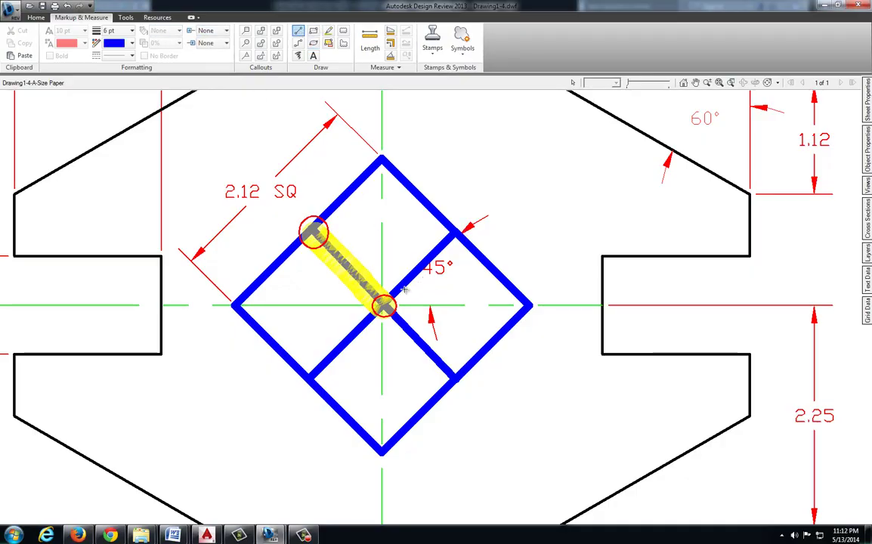
click(328, 31)
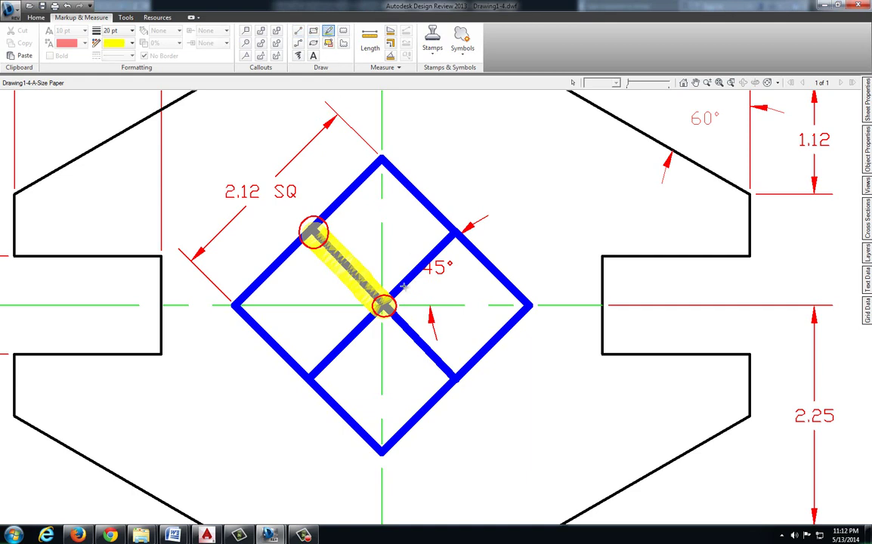
drag(384, 304, 453, 236)
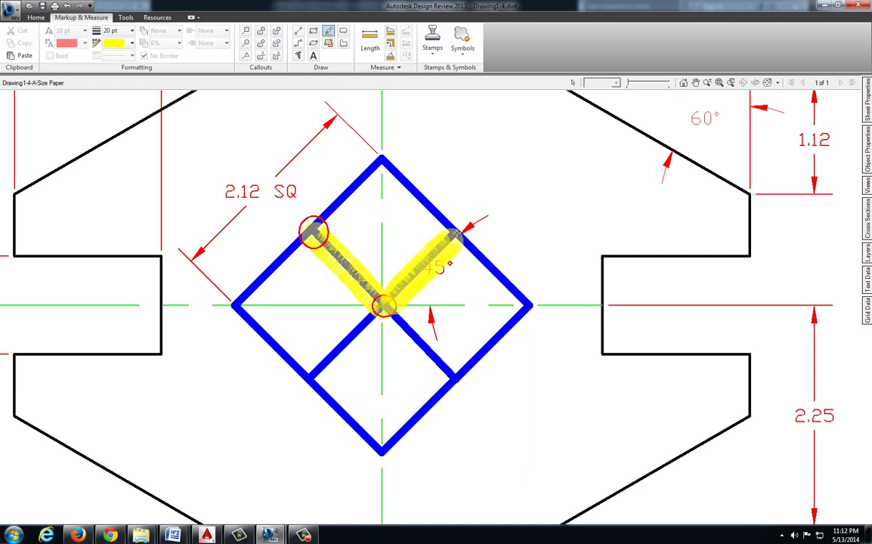
drag(454, 234, 382, 161)
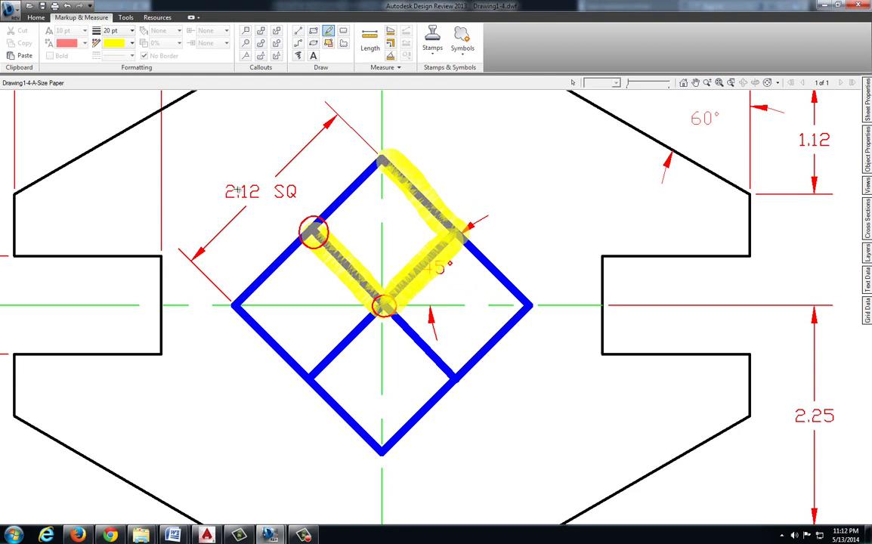
mouse_move(383, 161)
mouse_down()
mouse_move(314, 221)
mouse_move(247, 302)
mouse_up()
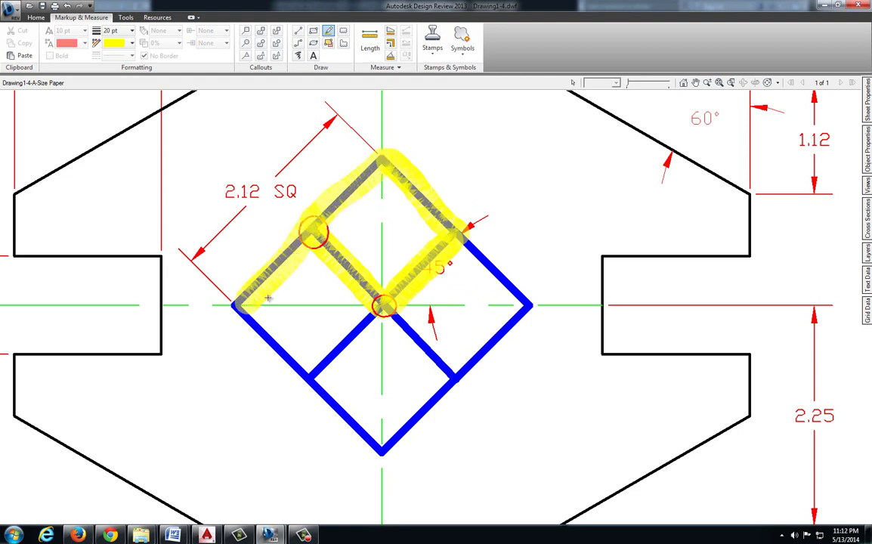
drag(463, 234, 529, 303)
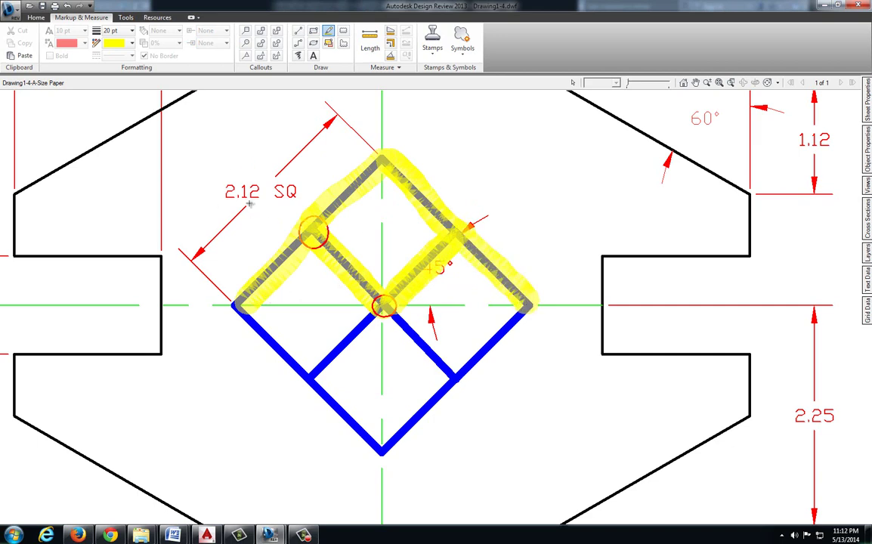
- Draw a second 1.06-long line at 135° from the end of the 45° line
key(alt+Tab)
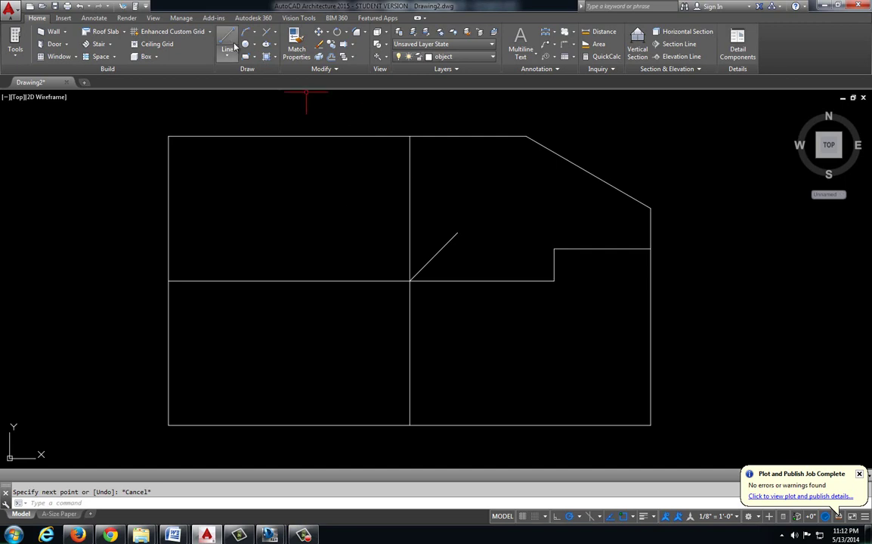
click(227, 40)
click(457, 233)
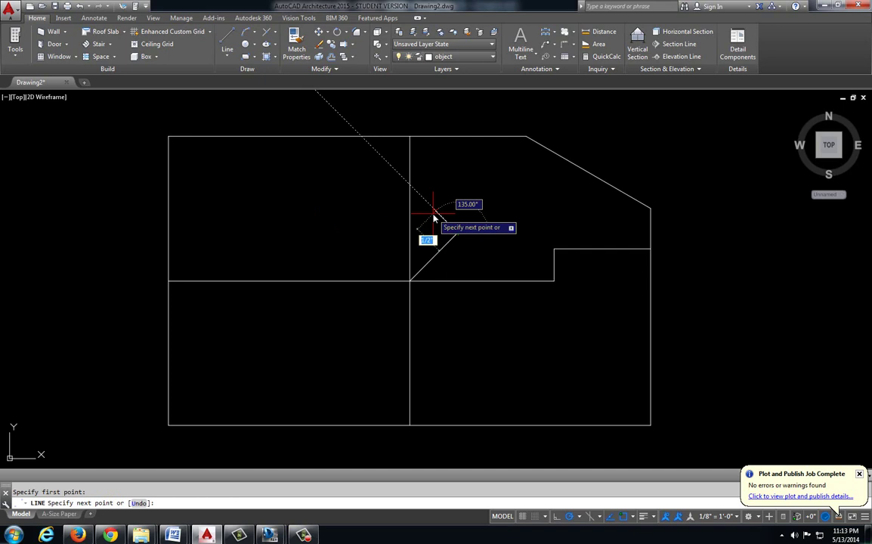
text(1.06)
key(Return)
key(Escape)
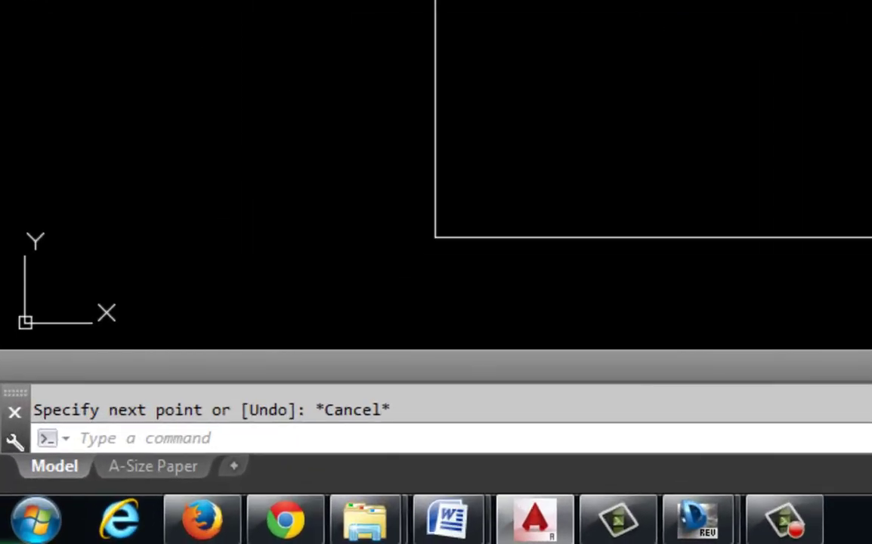
- Extend the 135° diagonal to the horizontal centre line and delete the short 45° line
text(EXTEND)
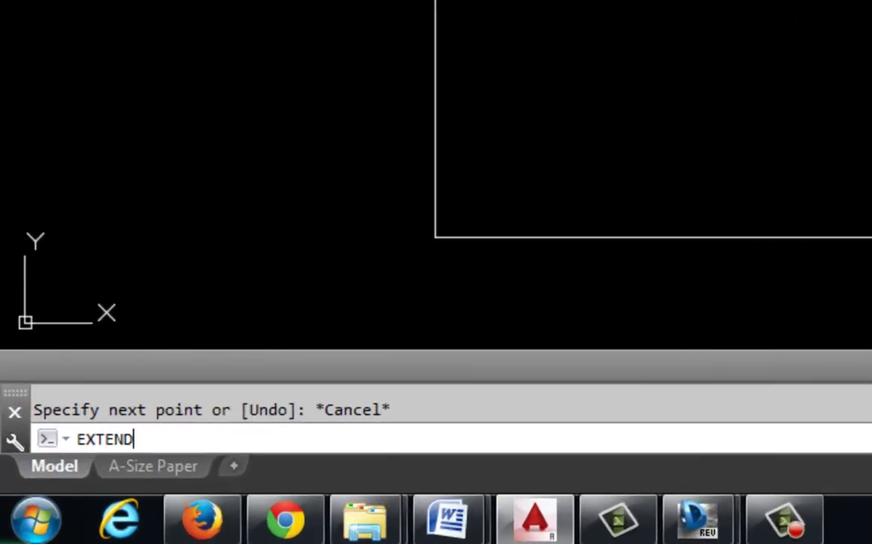
key(Return)
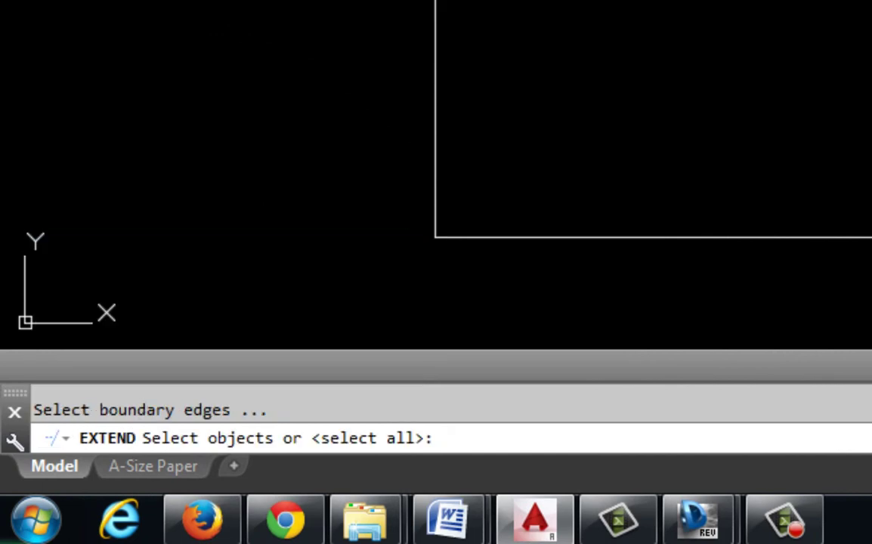
key(Return)
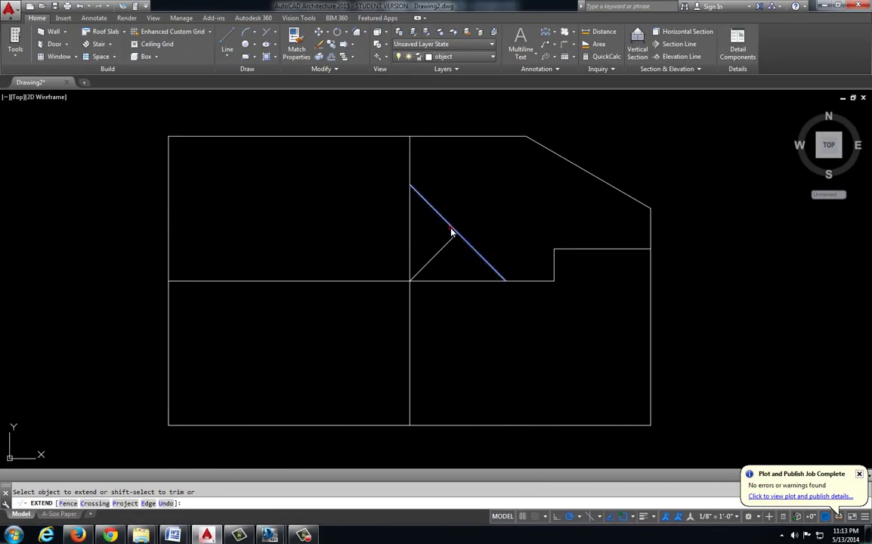
click(452, 230)
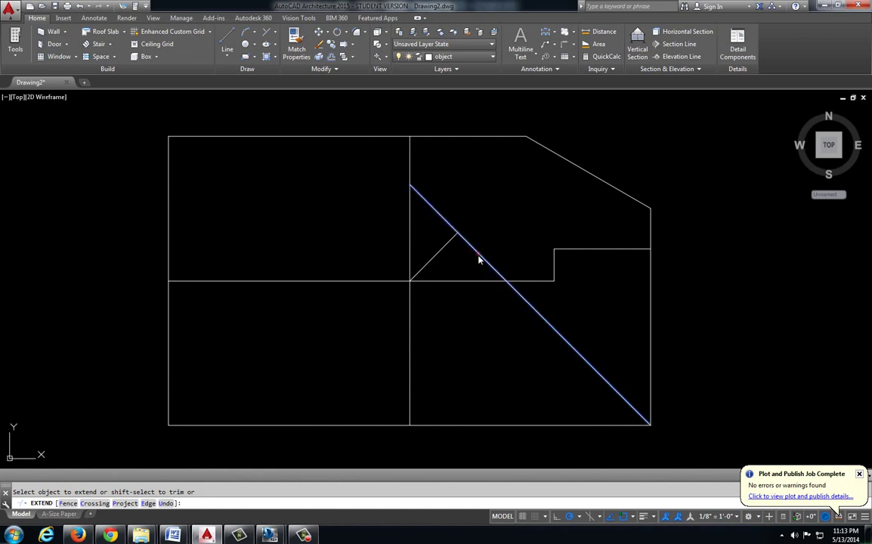
key(Escape)
click(434, 259)
key(Delete)
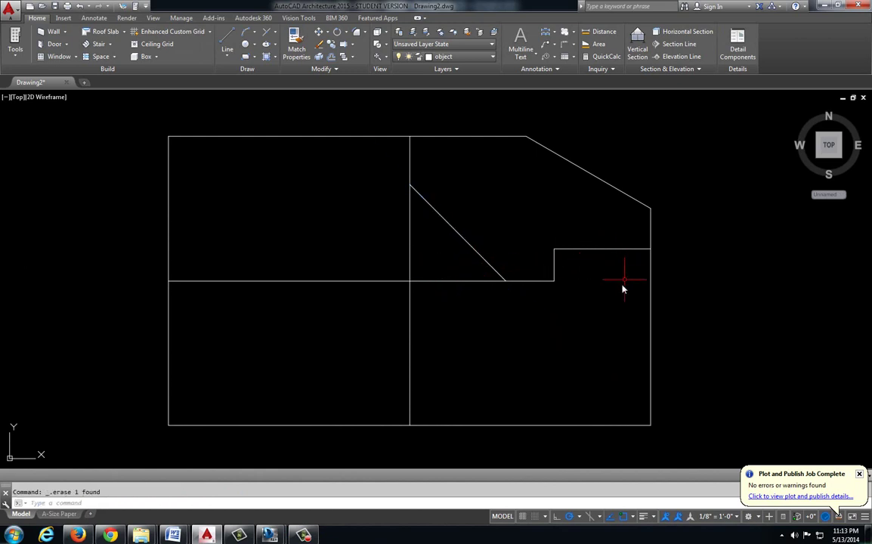
- Trim the right vertical and middle construction lines, then erase the left vertical and bottom lines
text(tr)
key(Return)
key(Return)
click(650, 304)
click(410, 357)
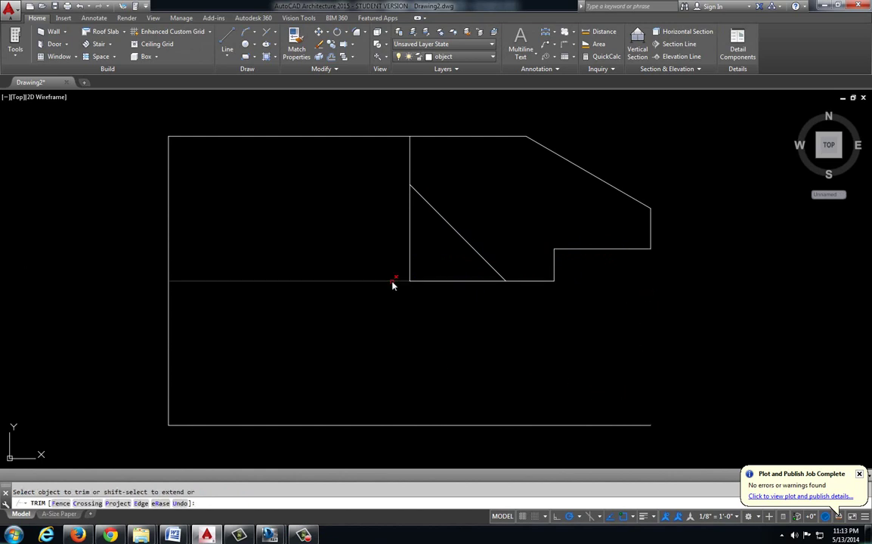
click(393, 282)
key(Escape)
click(438, 426)
click(163, 366)
key(Delete)
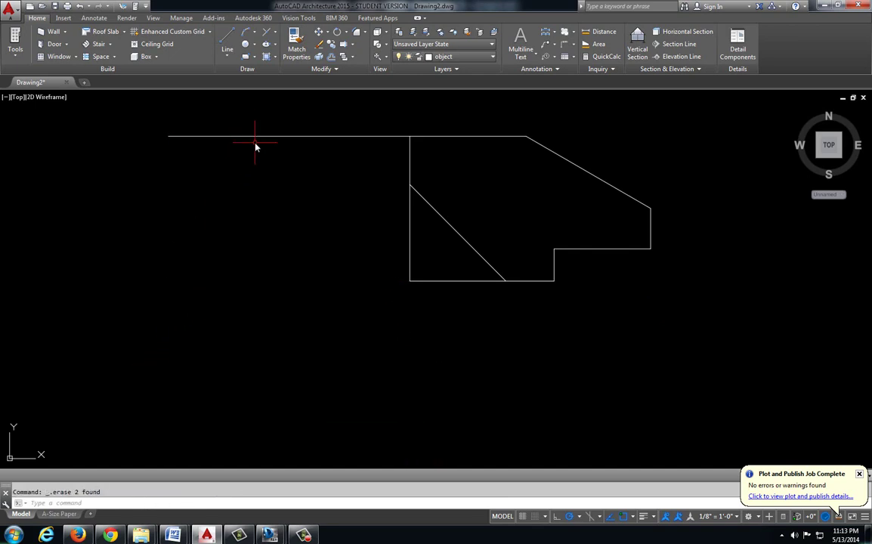
- Trim away the left part of the top line and the lower-left edges
text(tr)
key(Return)
key(Return)
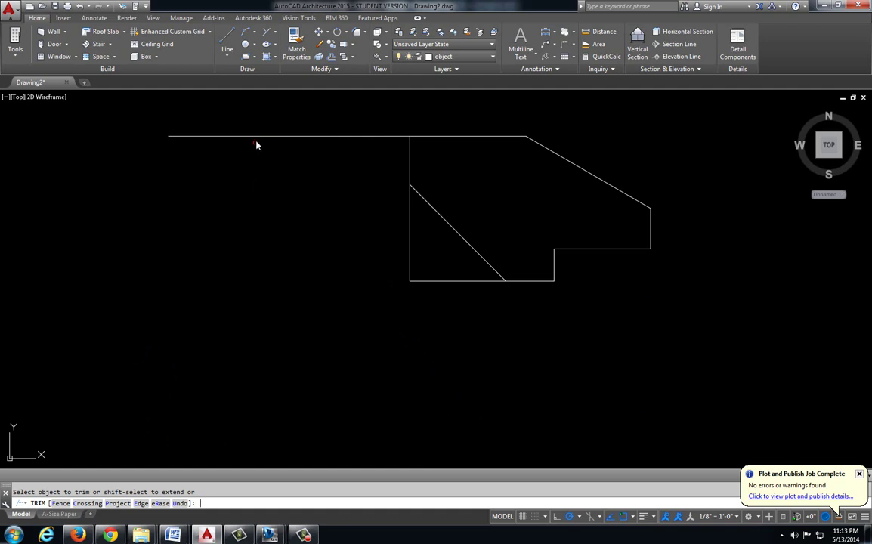
click(256, 142)
key(Escape)
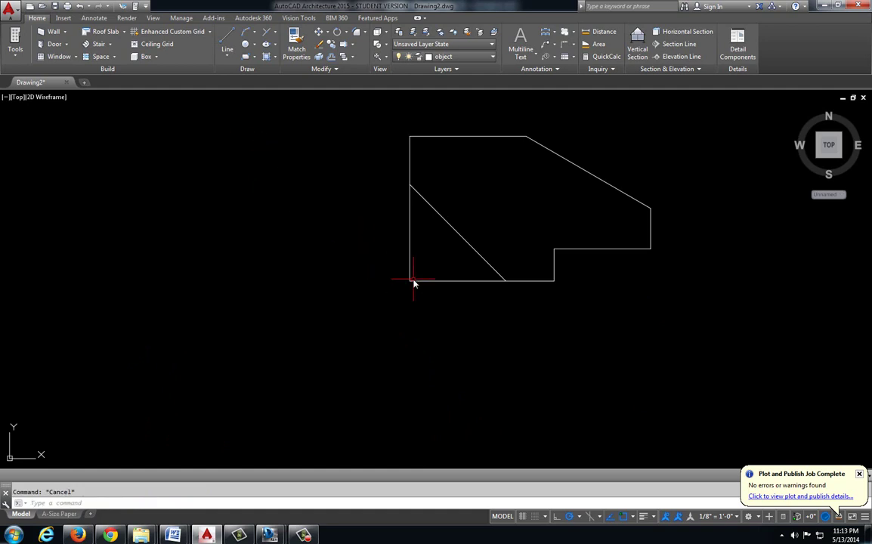
key(Return)
key(Return)
click(431, 305)
click(388, 262)
key(Escape)
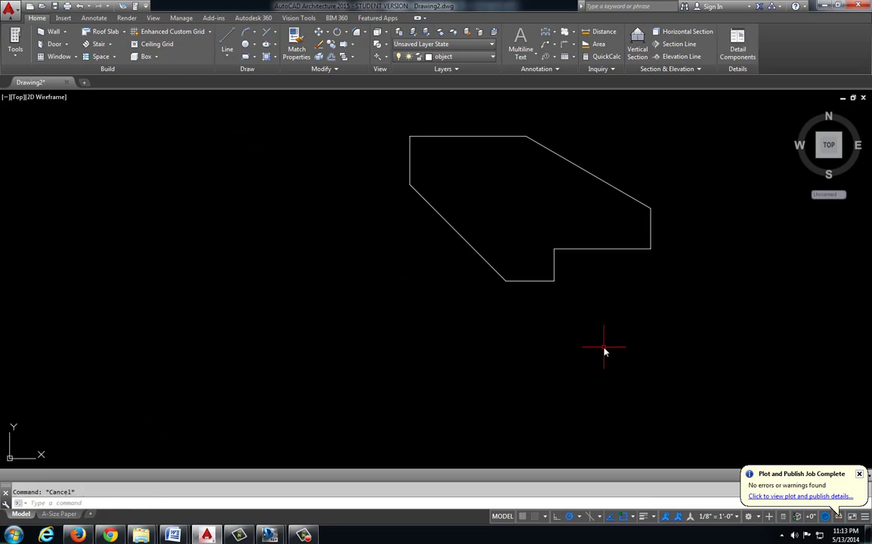
- Erase the leftover bottom segment and short left vertical, checking against the Design Review reference
key(alt+Tab)
key(alt+Tab)
key(Return)
key(Return)
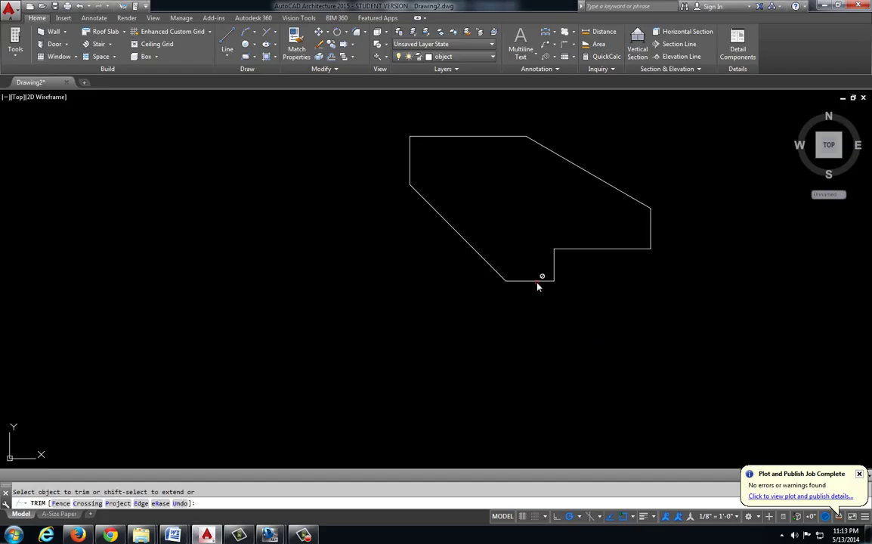
key(Escape)
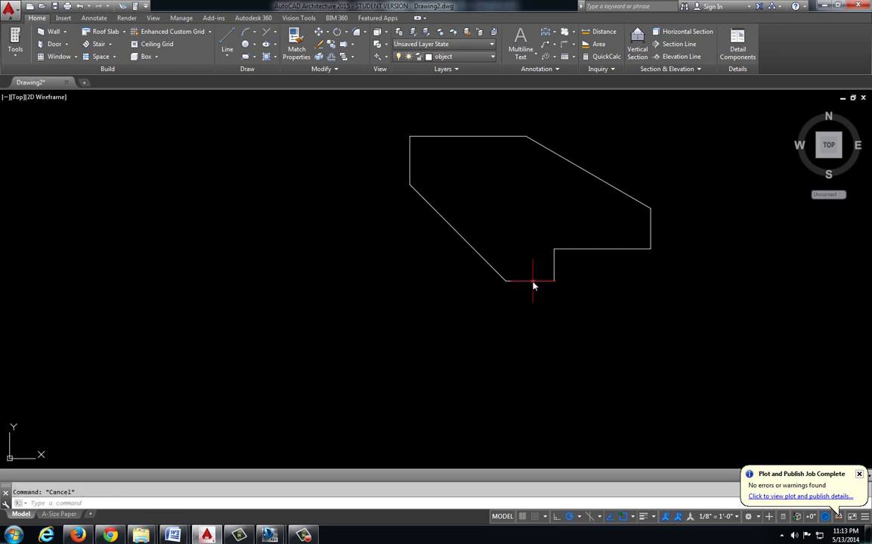
click(533, 282)
key(Delete)
click(411, 175)
key(Delete)
key(alt+Tab)
scroll(616, 304, down, 2)
scroll(616, 305, up, 1)
key(alt+Tab)
- Mirror the quarter outline across the vertical centre line, keeping the original lines
click(331, 102)
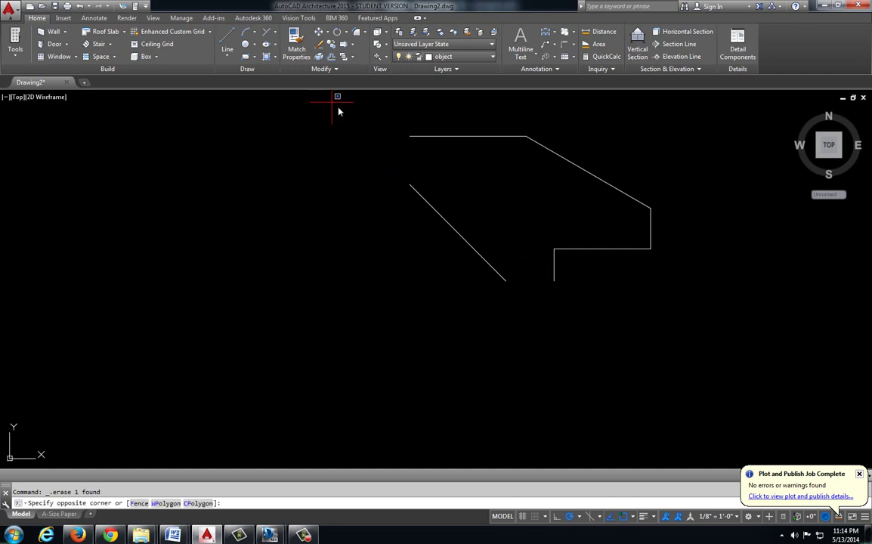
click(720, 321)
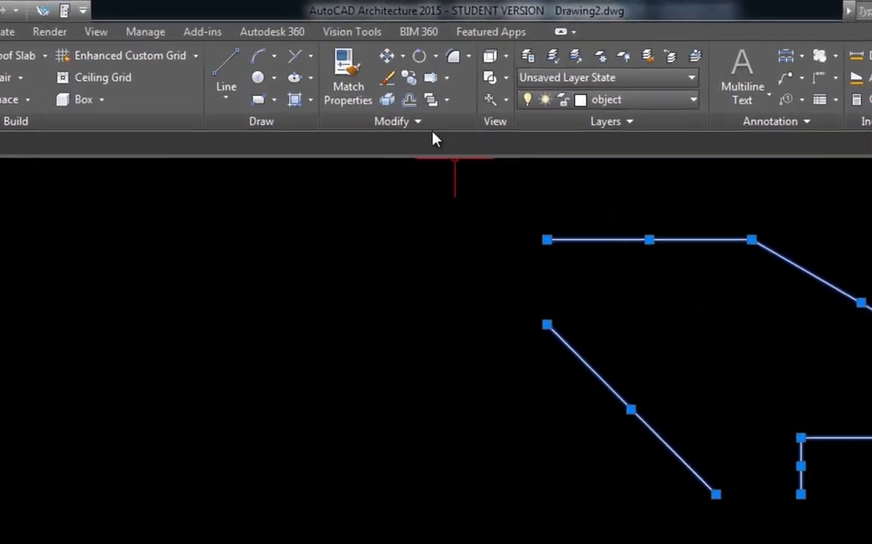
click(474, 158)
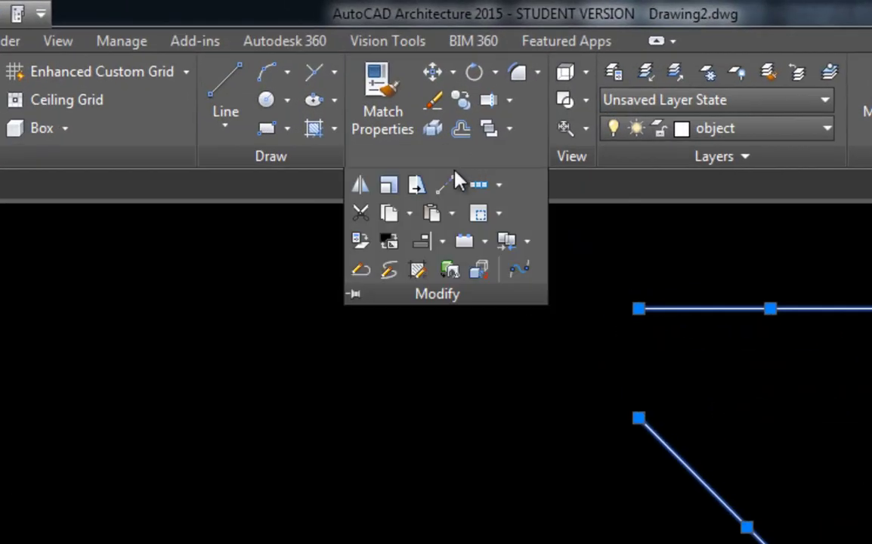
click(363, 189)
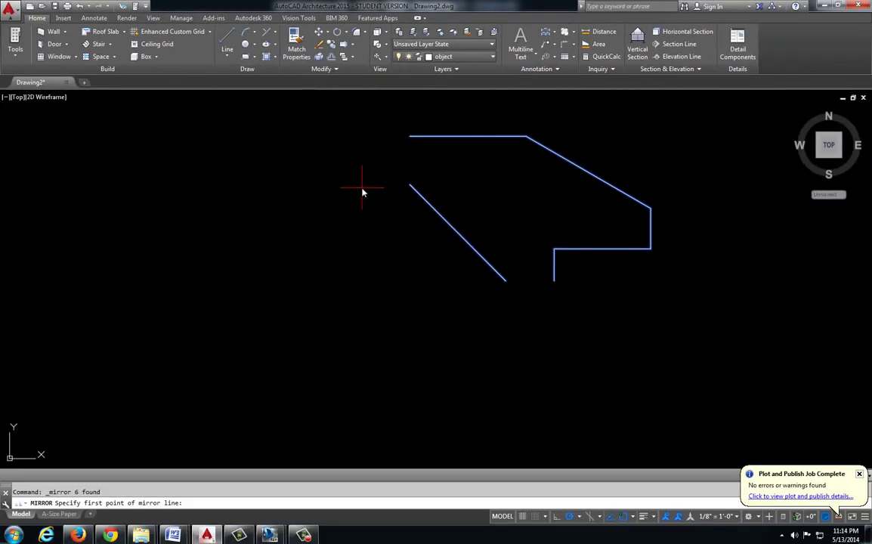
click(409, 136)
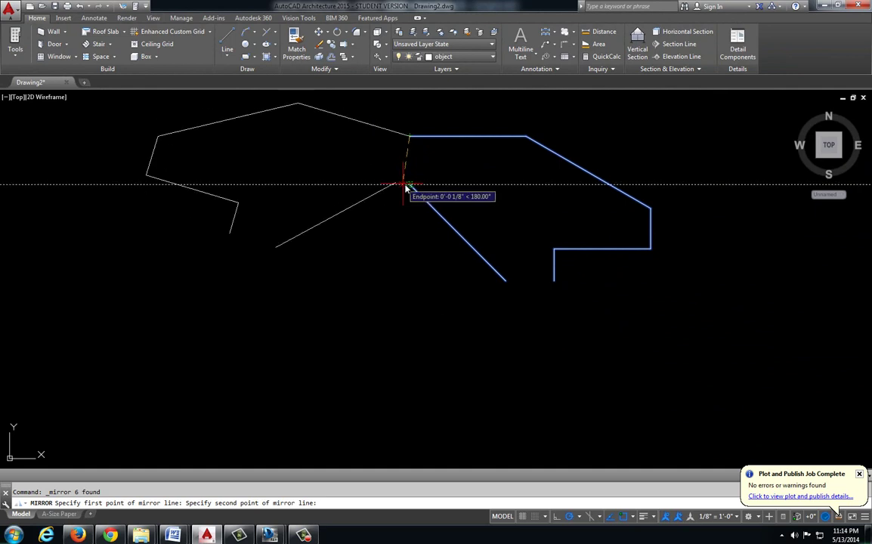
click(412, 401)
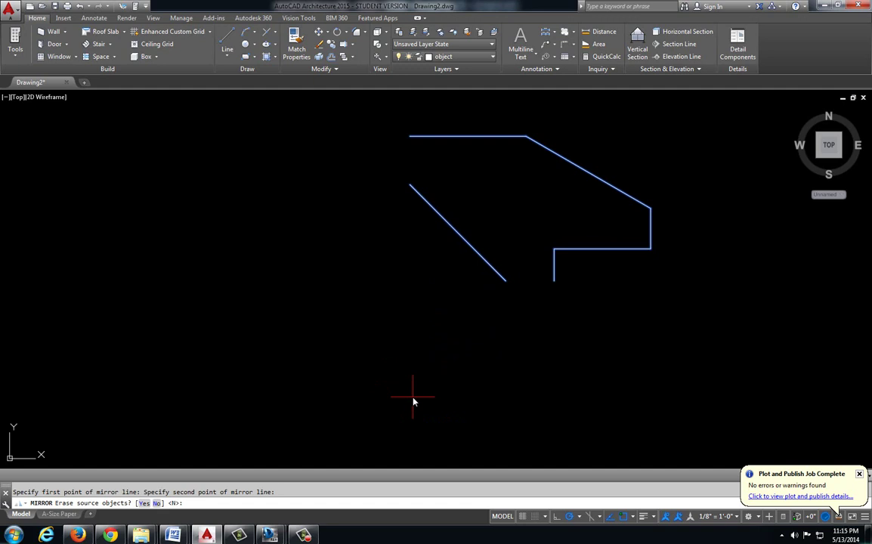
key(Return)
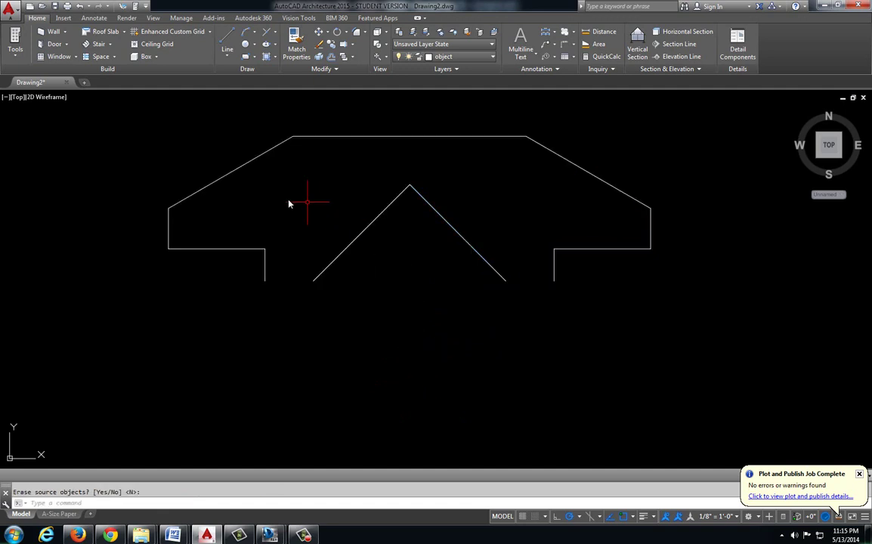
- Mirror the whole upper half downward about the legs' bottom ends, keeping the originals
click(119, 113)
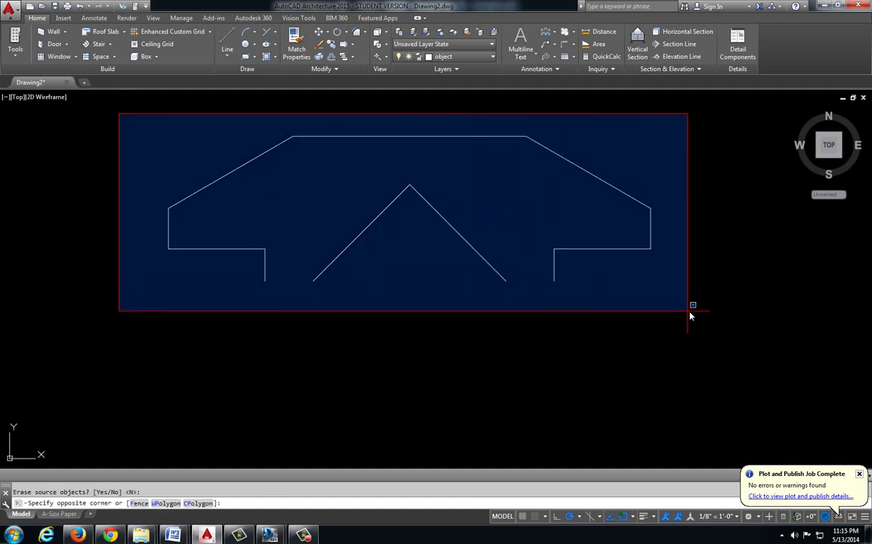
click(688, 310)
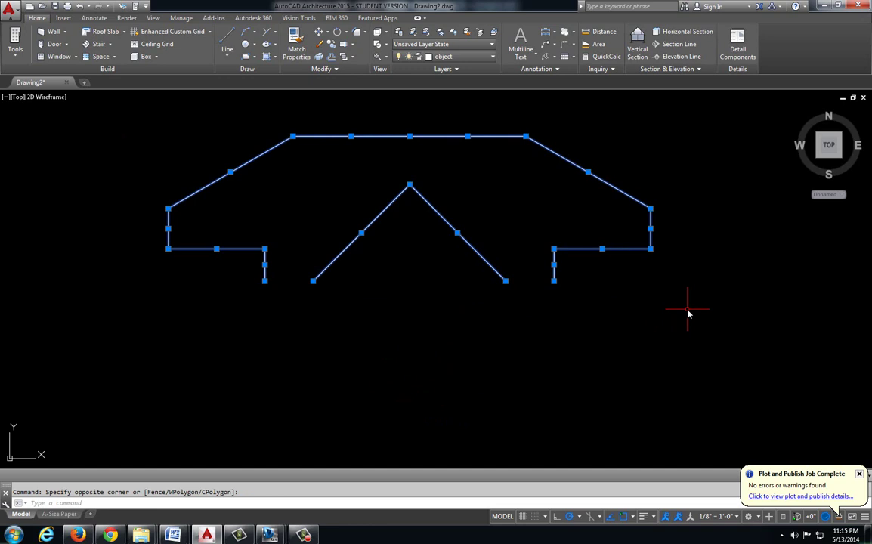
text(MIRROR)
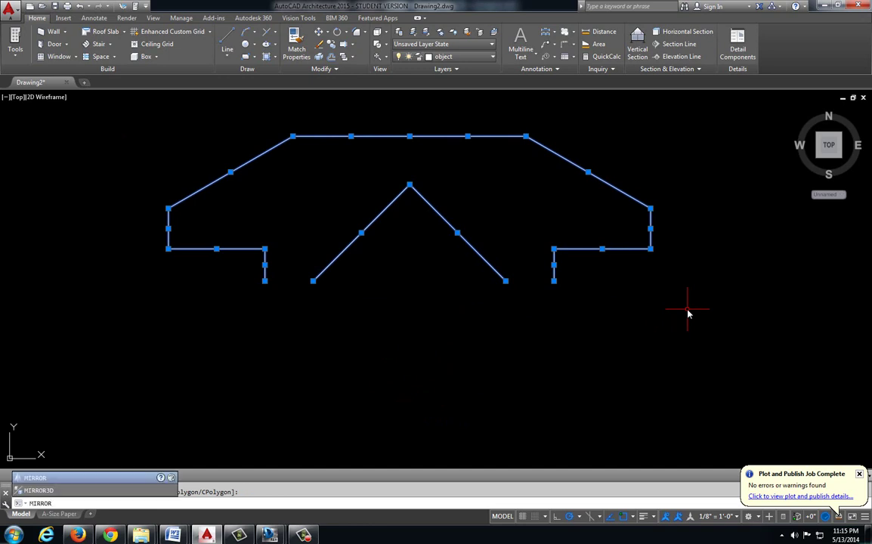
key(Return)
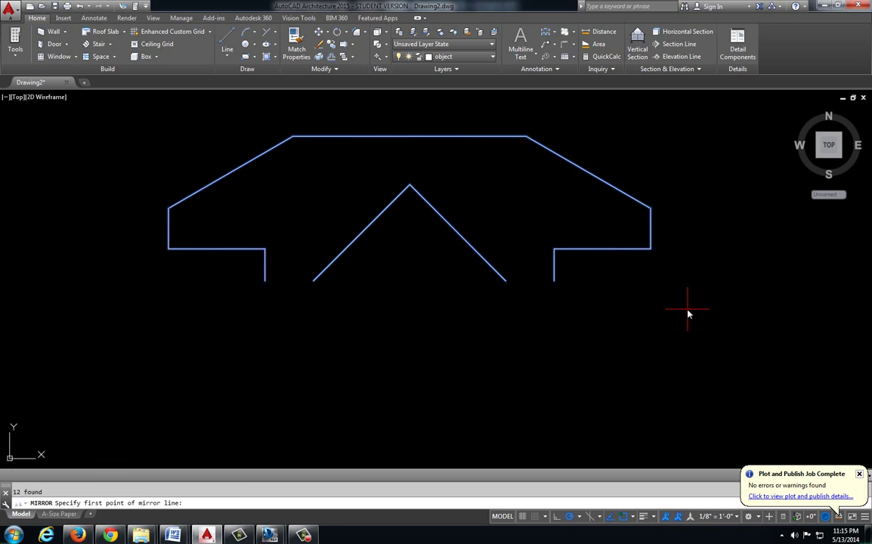
click(265, 280)
click(555, 282)
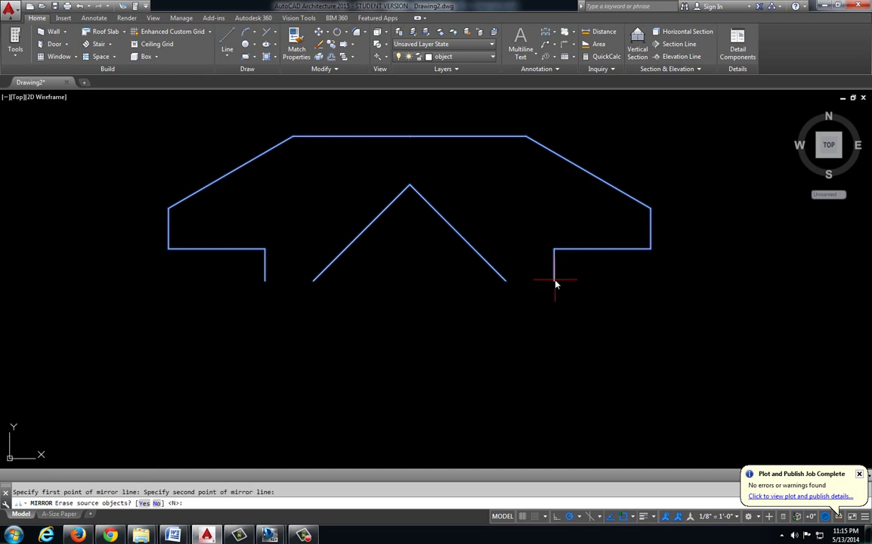
key(Return)
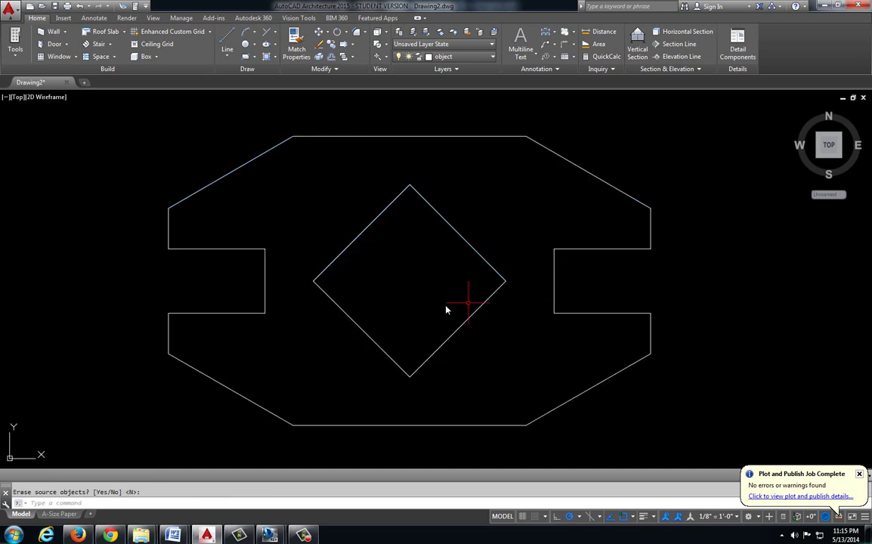